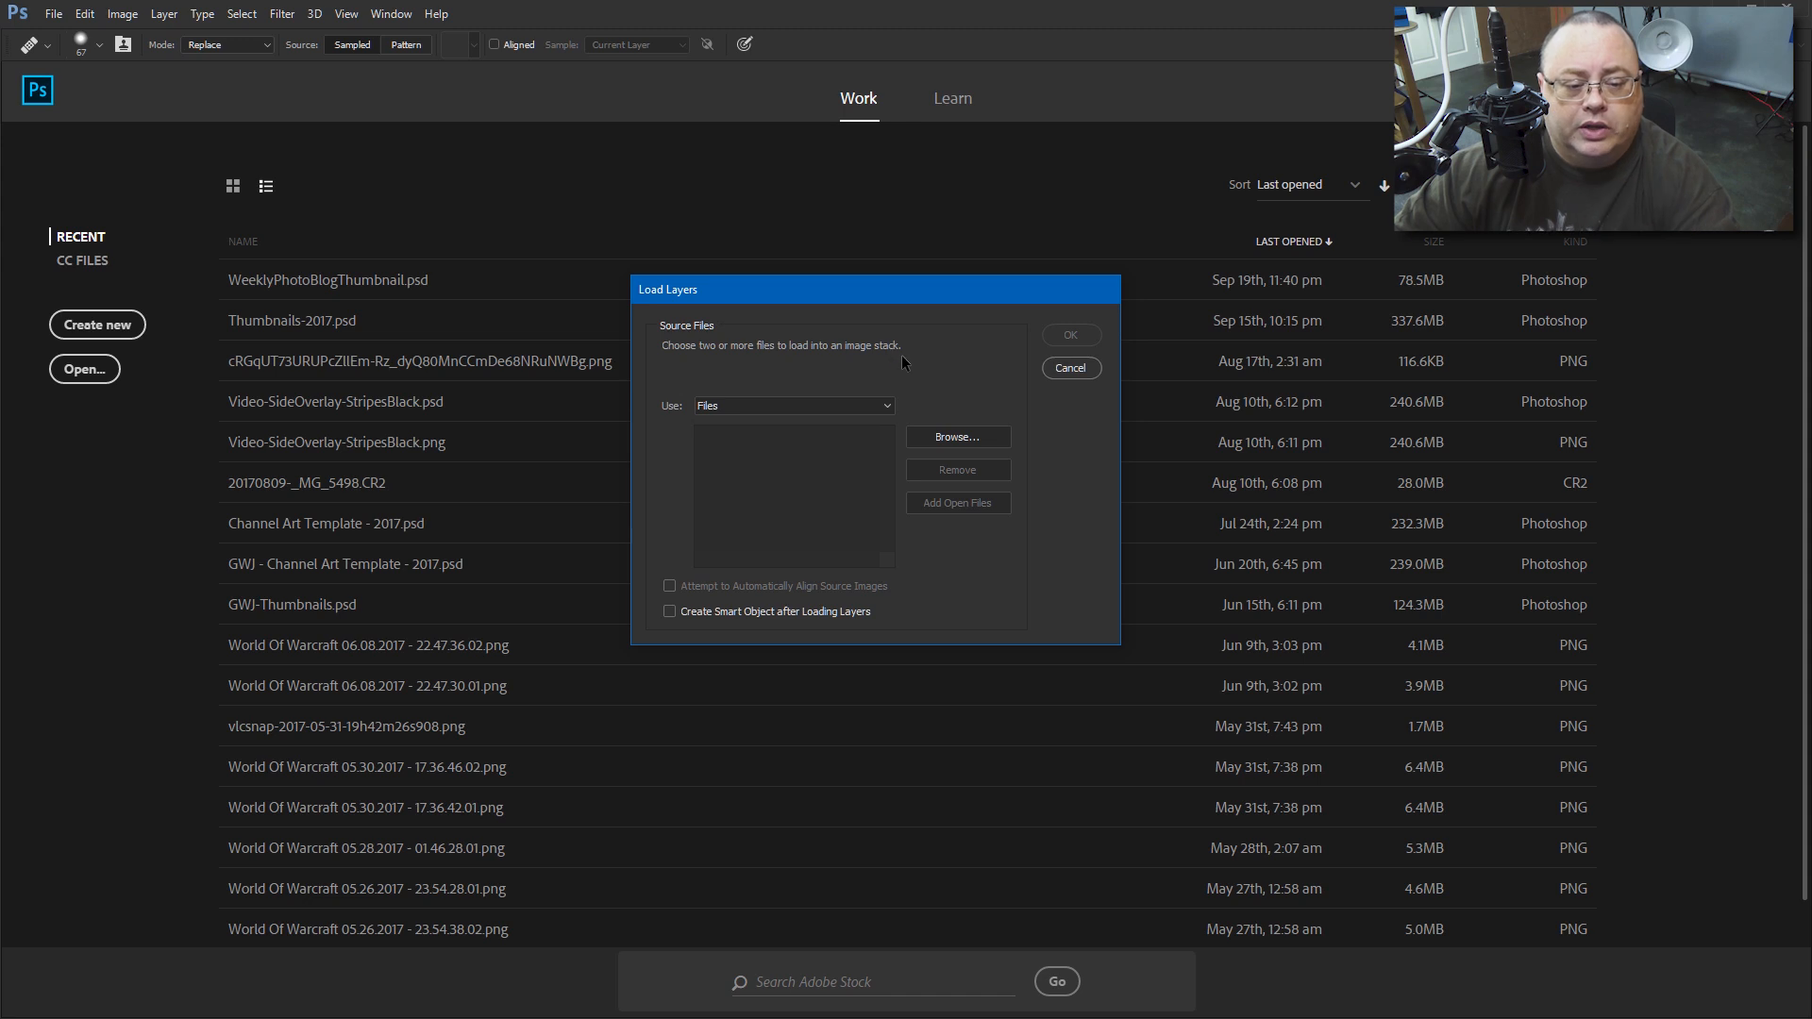
- Set the source type to Files and add the nine images 20170926-_MG_5537.jpg through 20170926-_MG_5545.jpg from the 4k folder
click(885, 408)
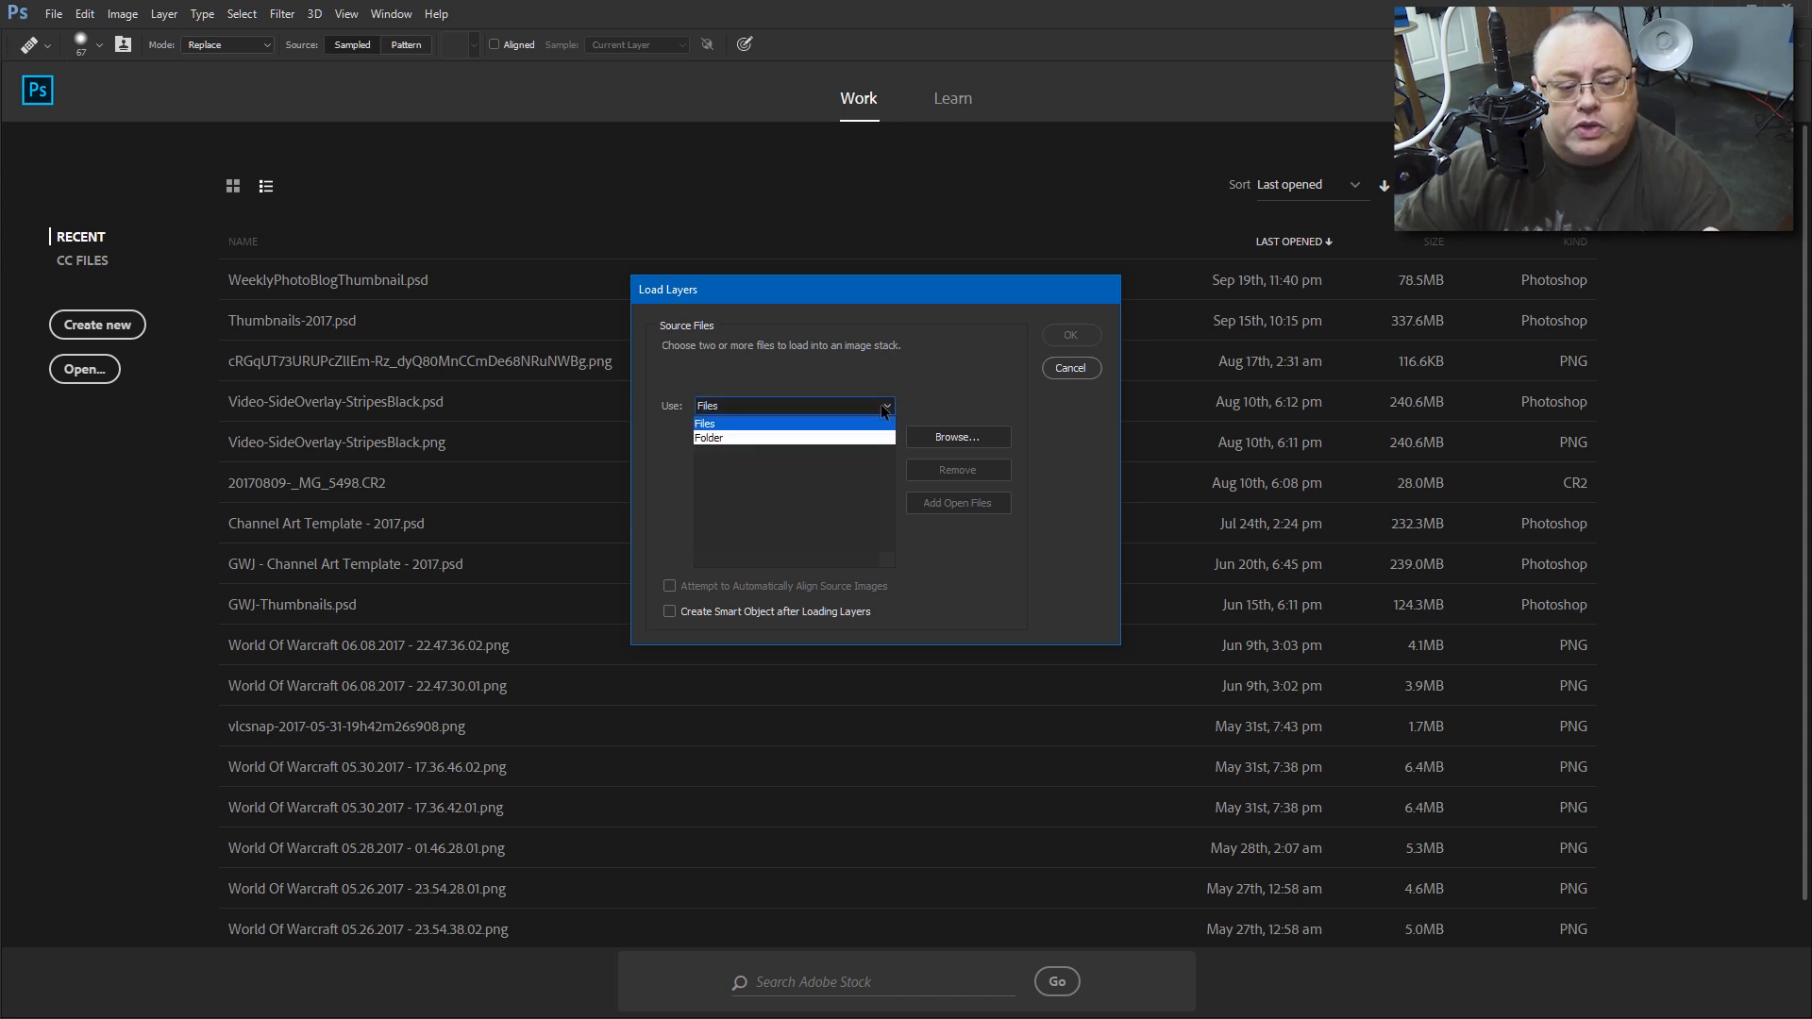
click(735, 425)
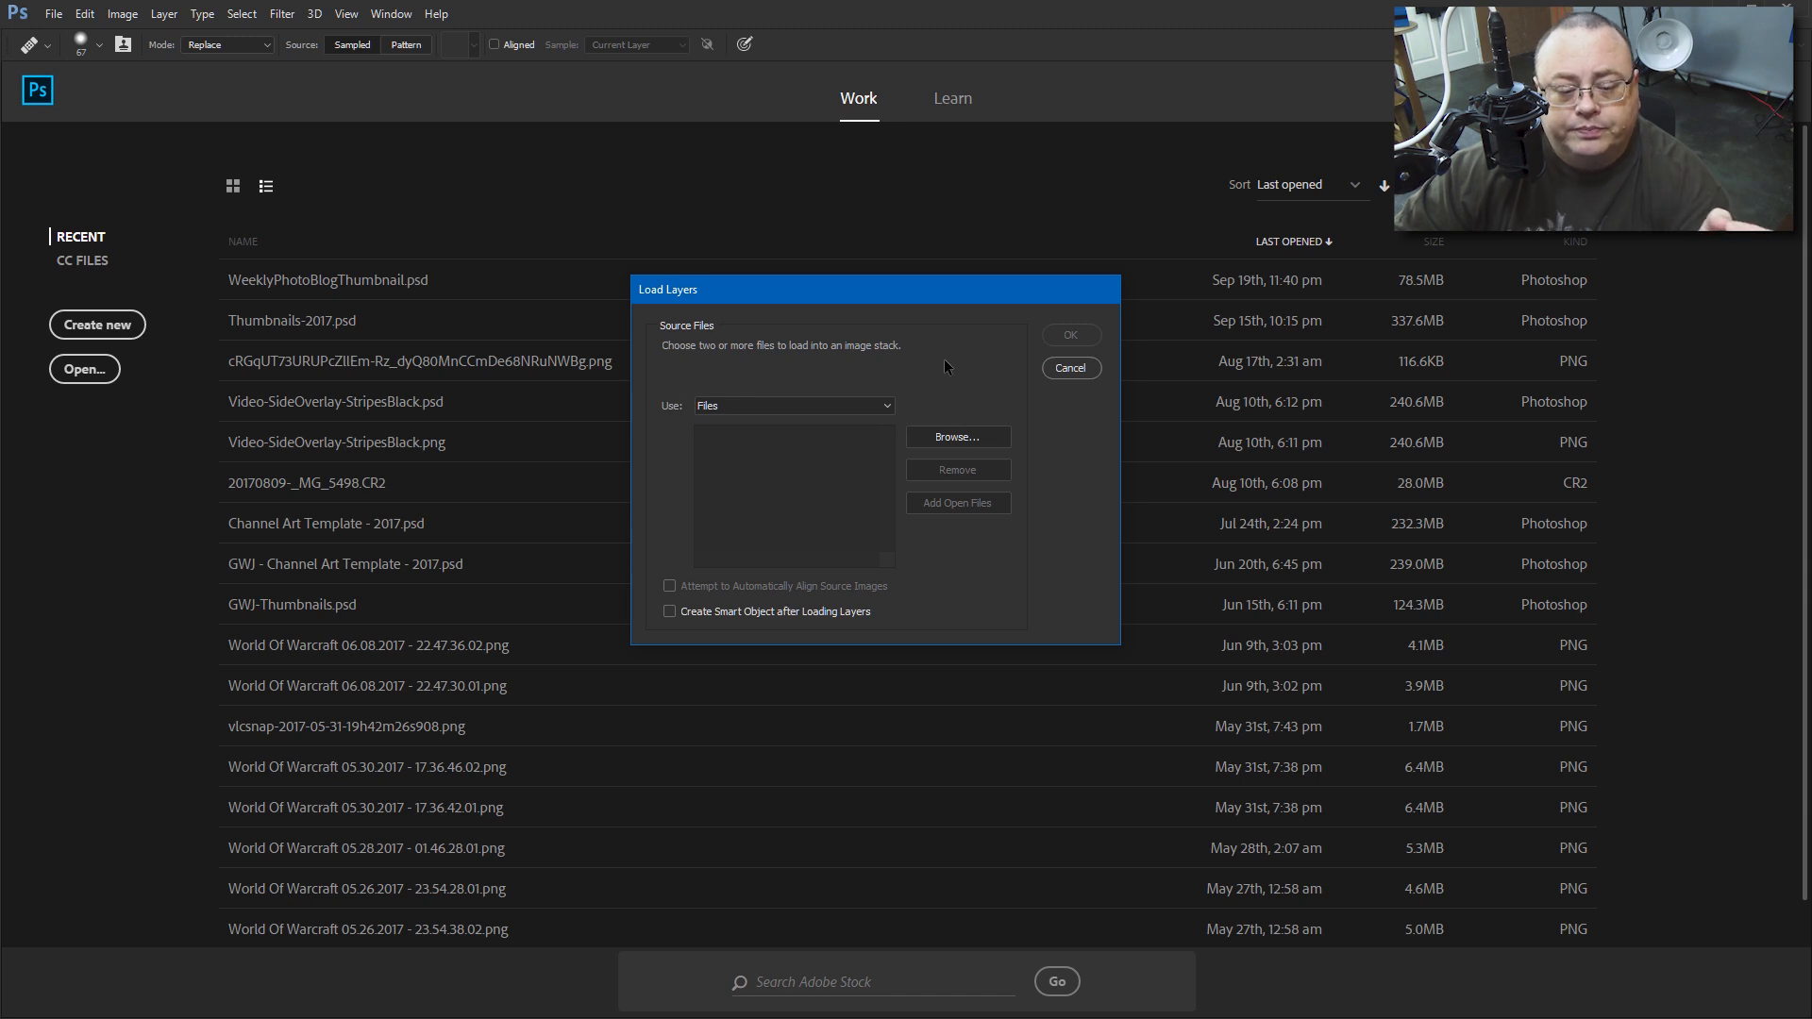
click(962, 436)
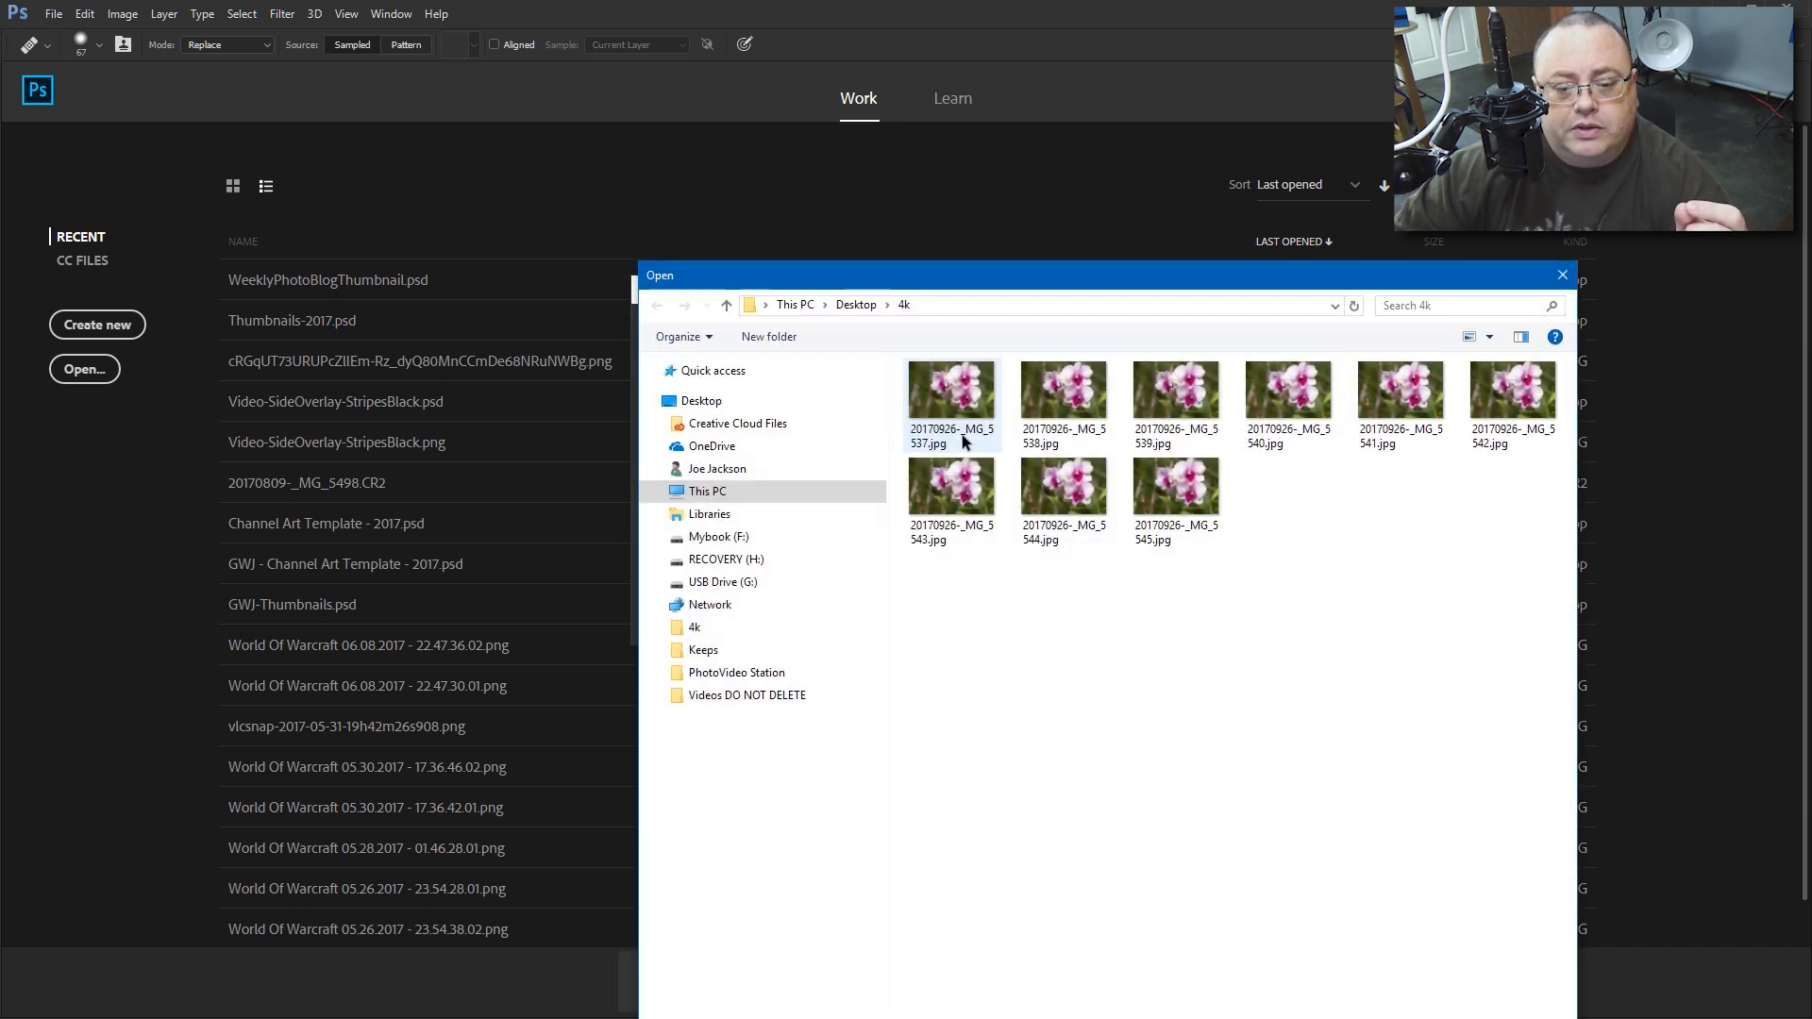
drag(1221, 275, 1036, 168)
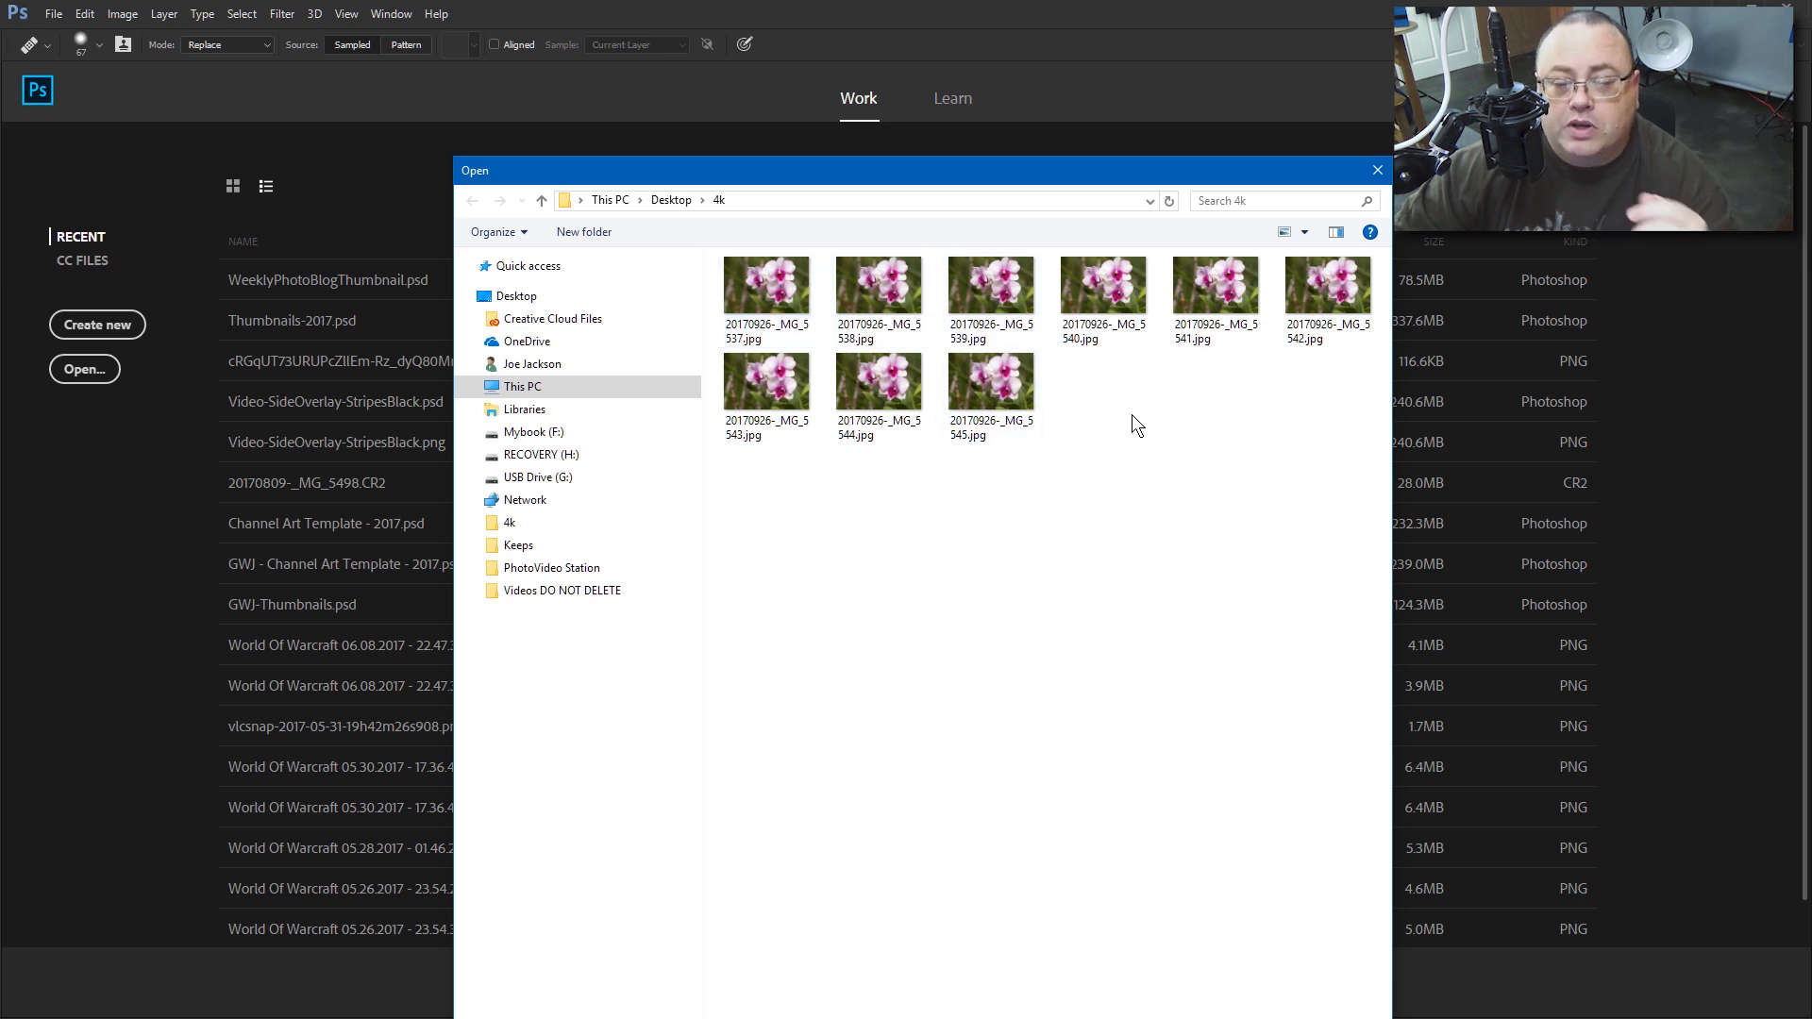
drag(1327, 432, 786, 277)
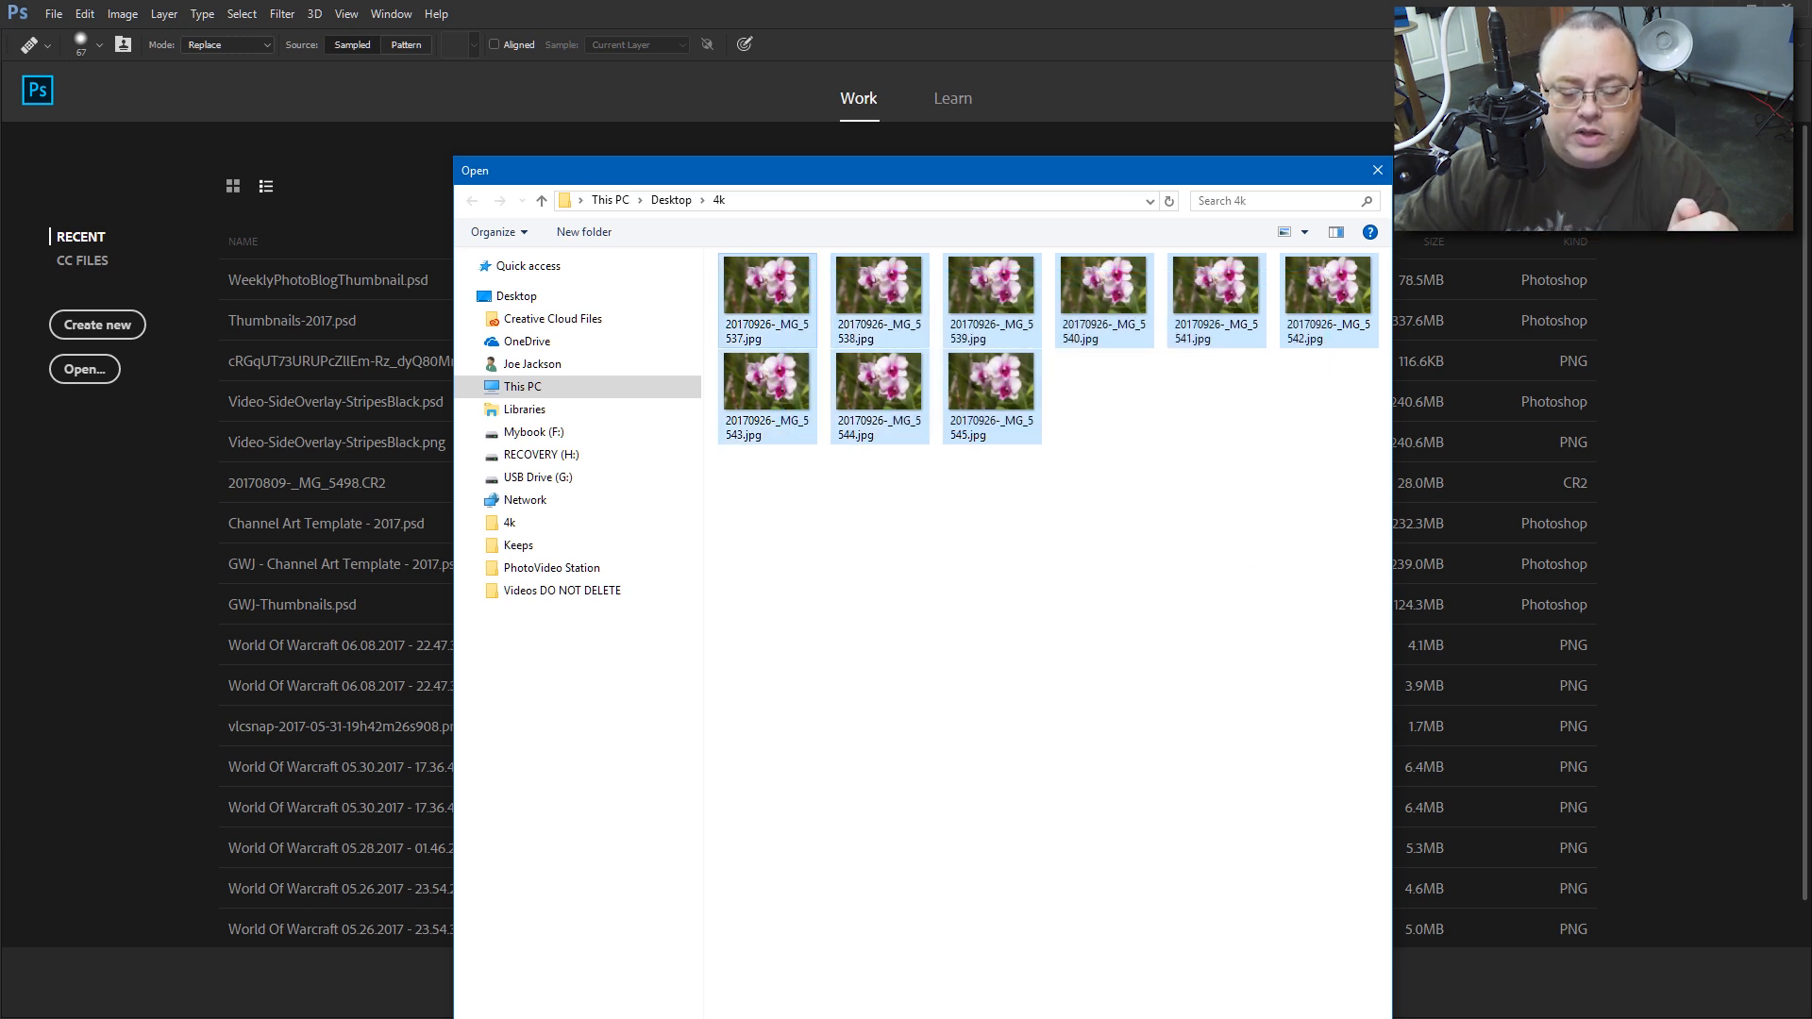
drag(1031, 161, 1057, 116)
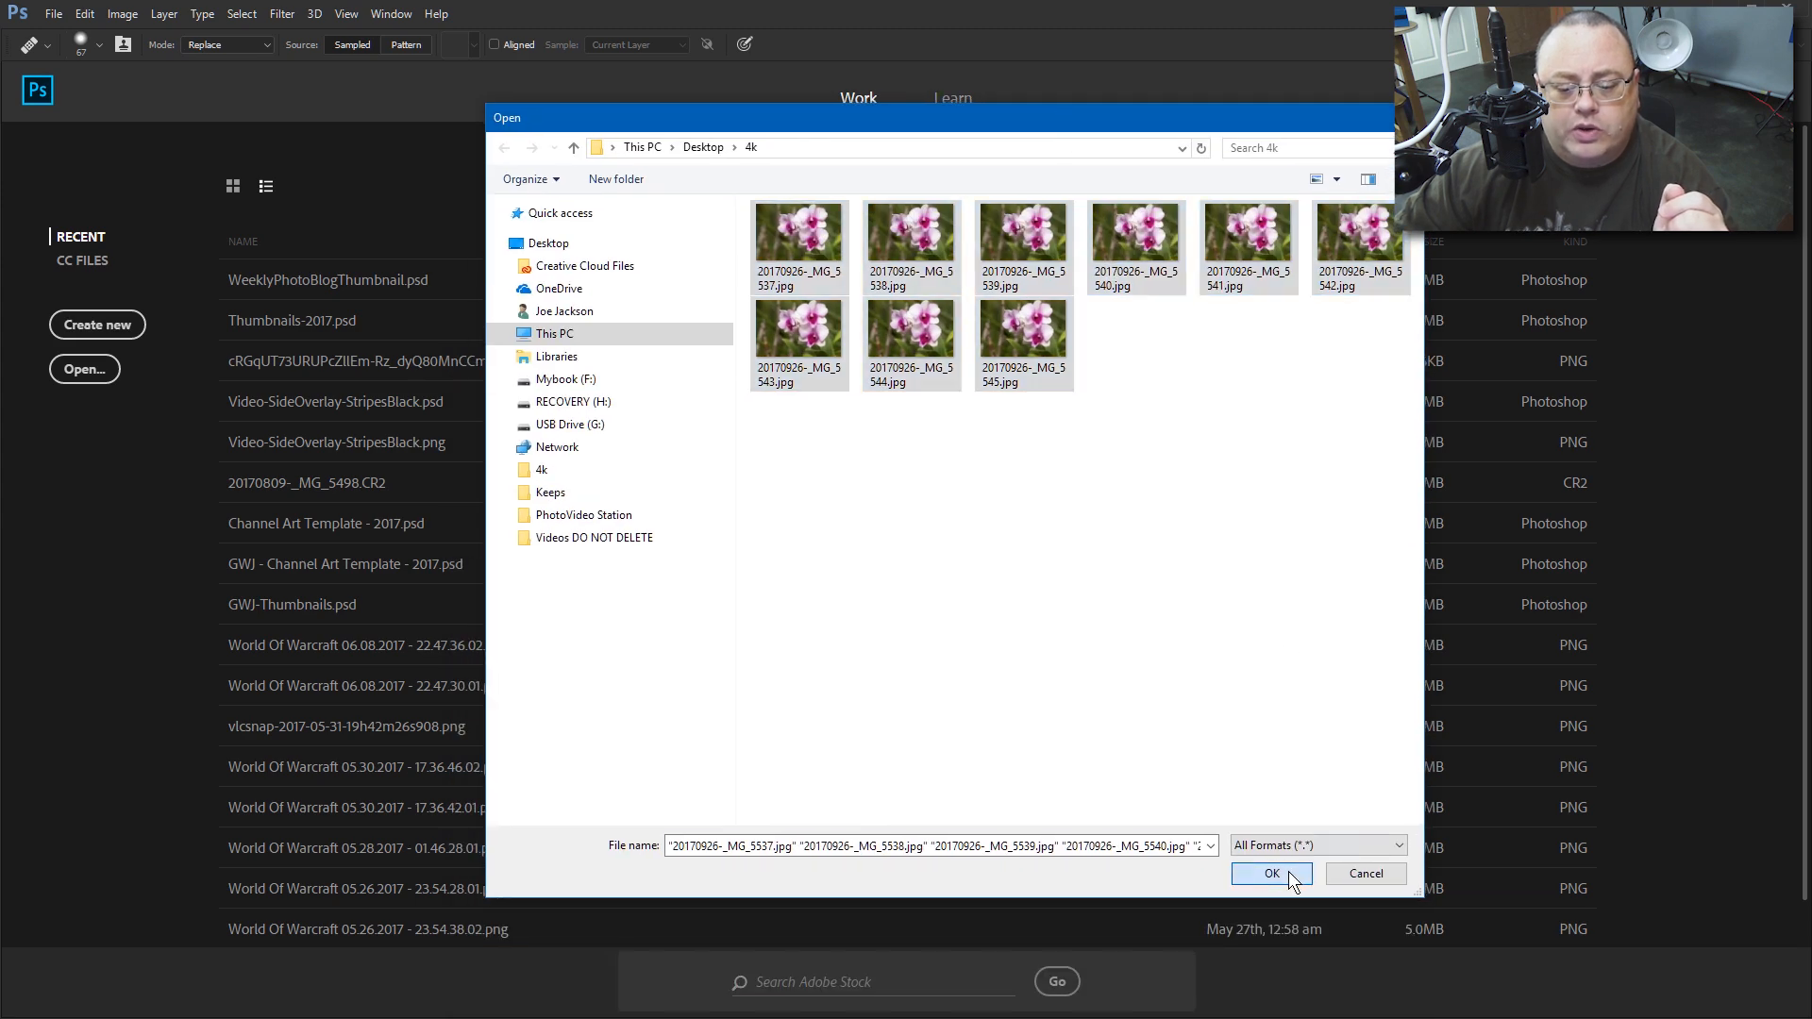
click(1285, 870)
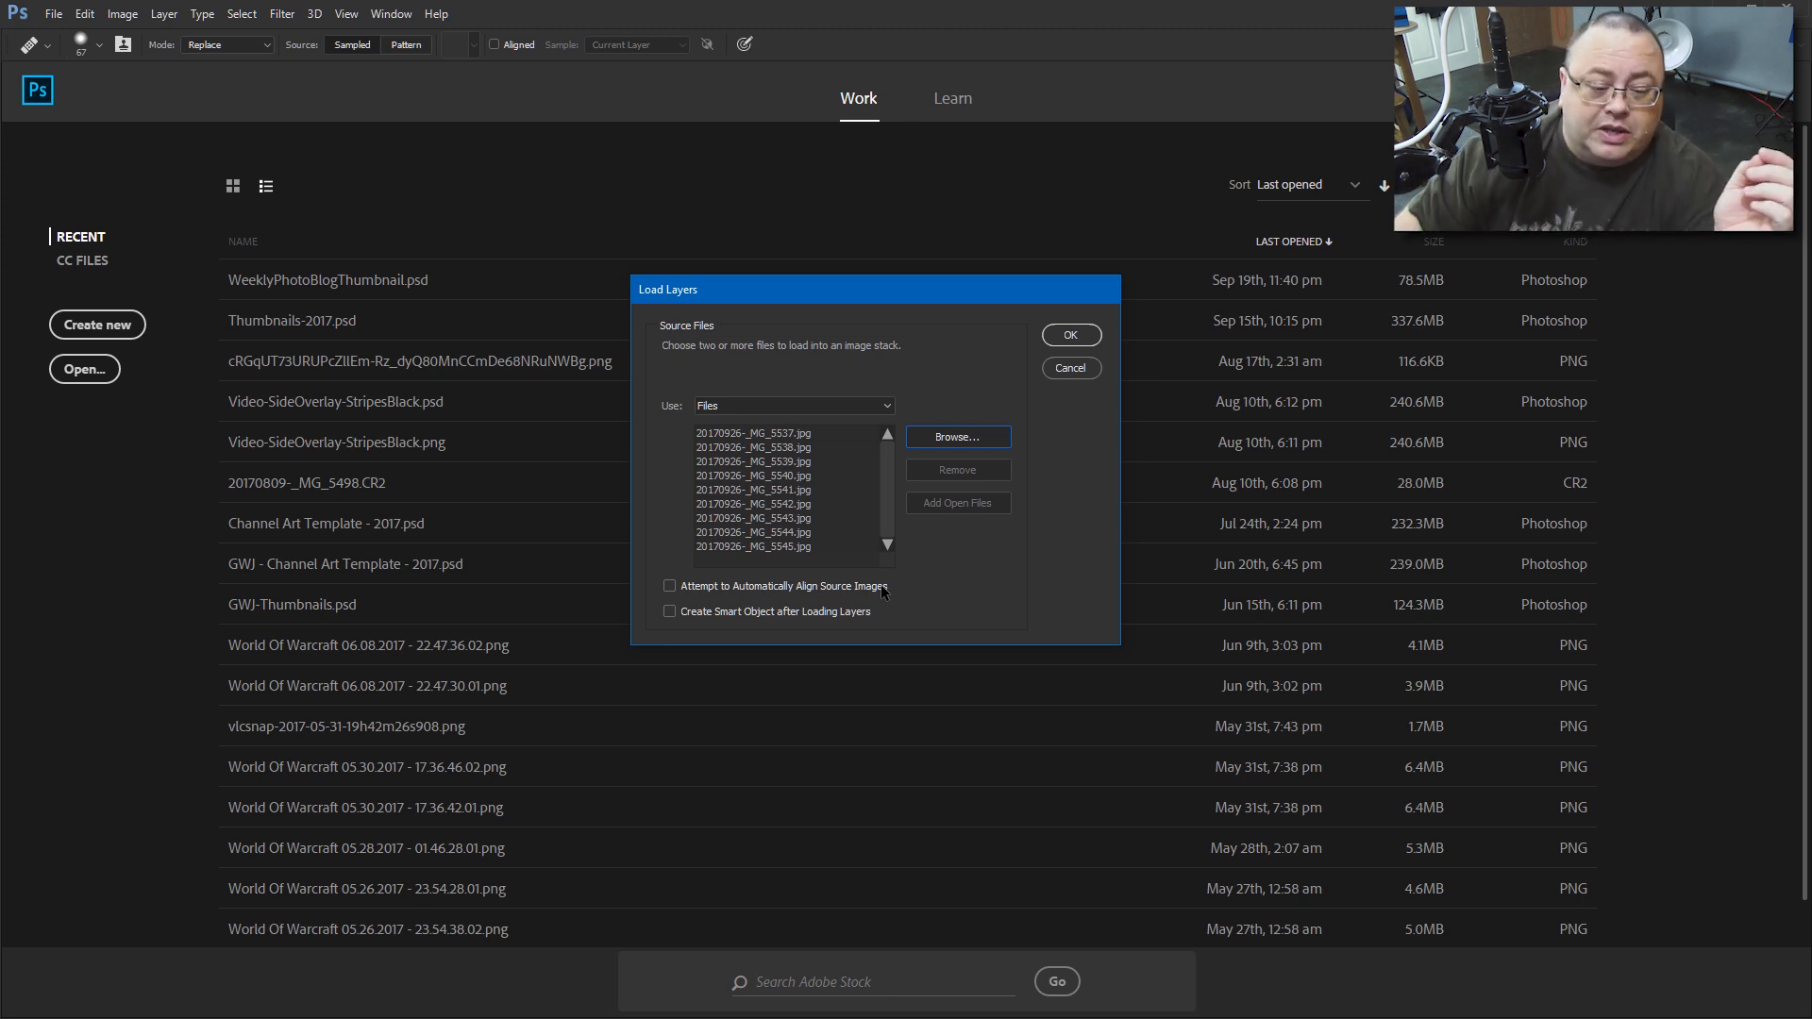
- Load the files into a layer stack with automatic alignment of the source images enabled, and collapse the History panel
click(669, 587)
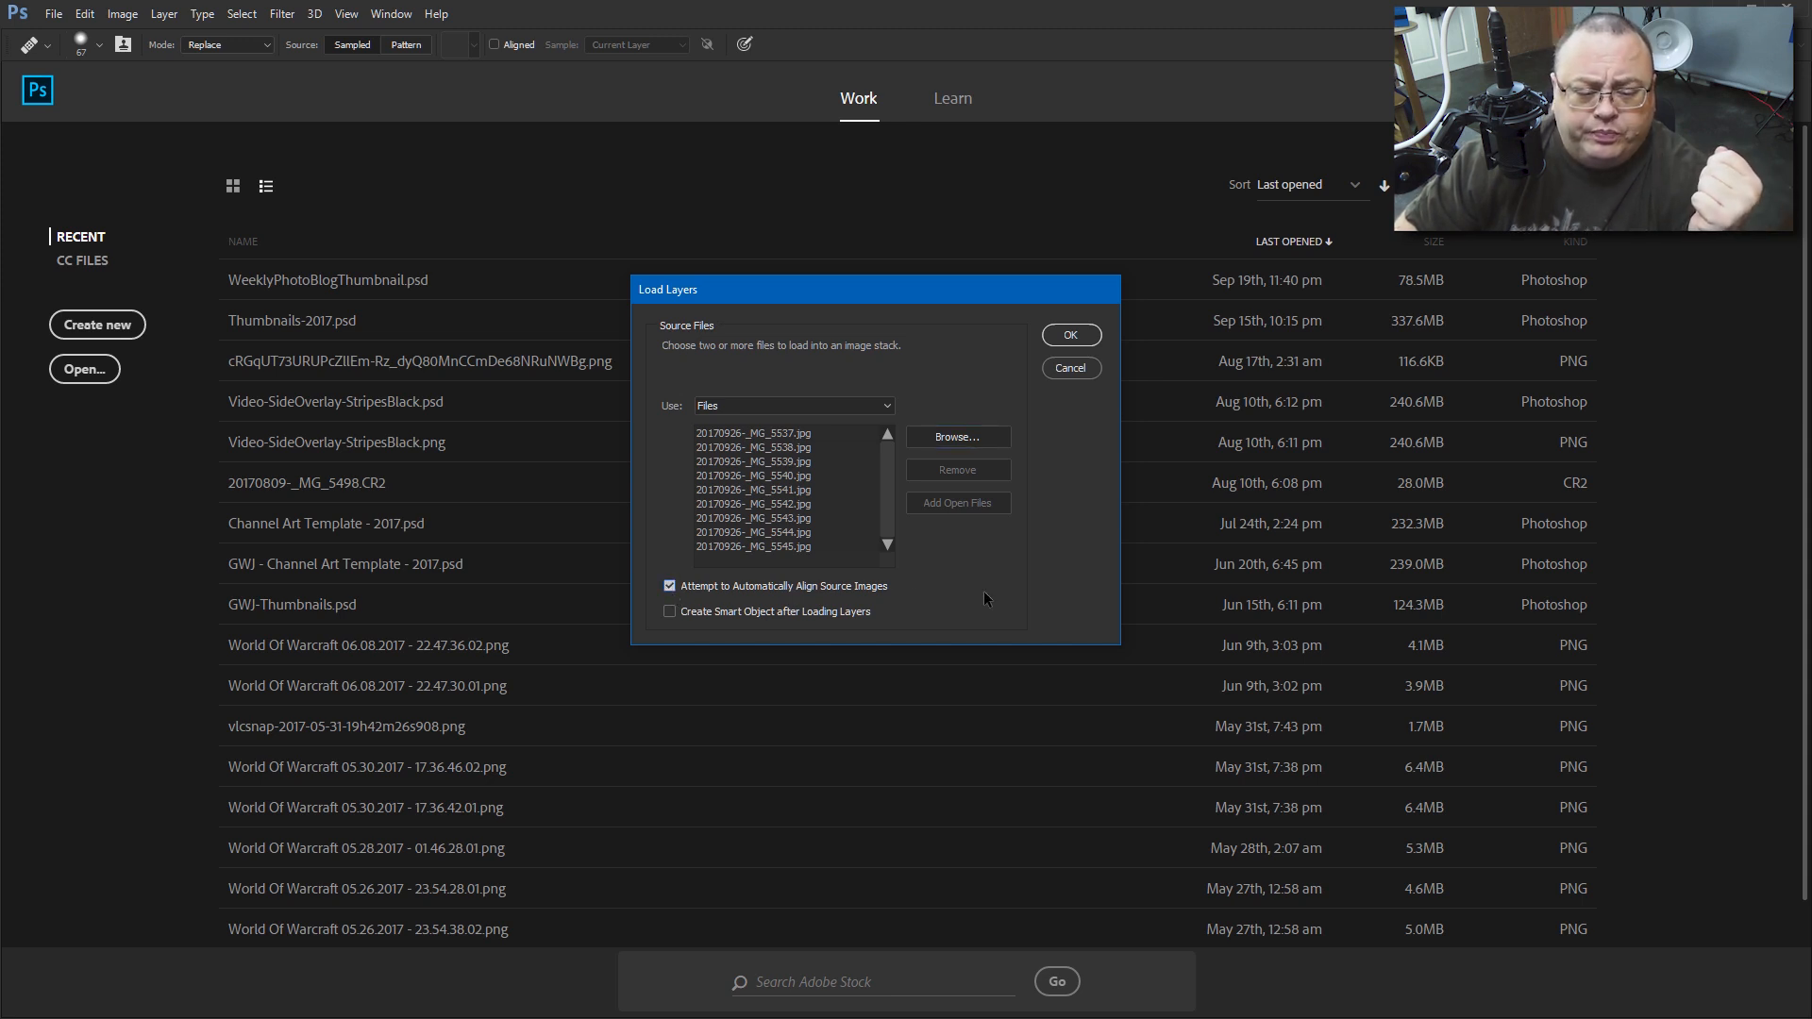
click(1076, 345)
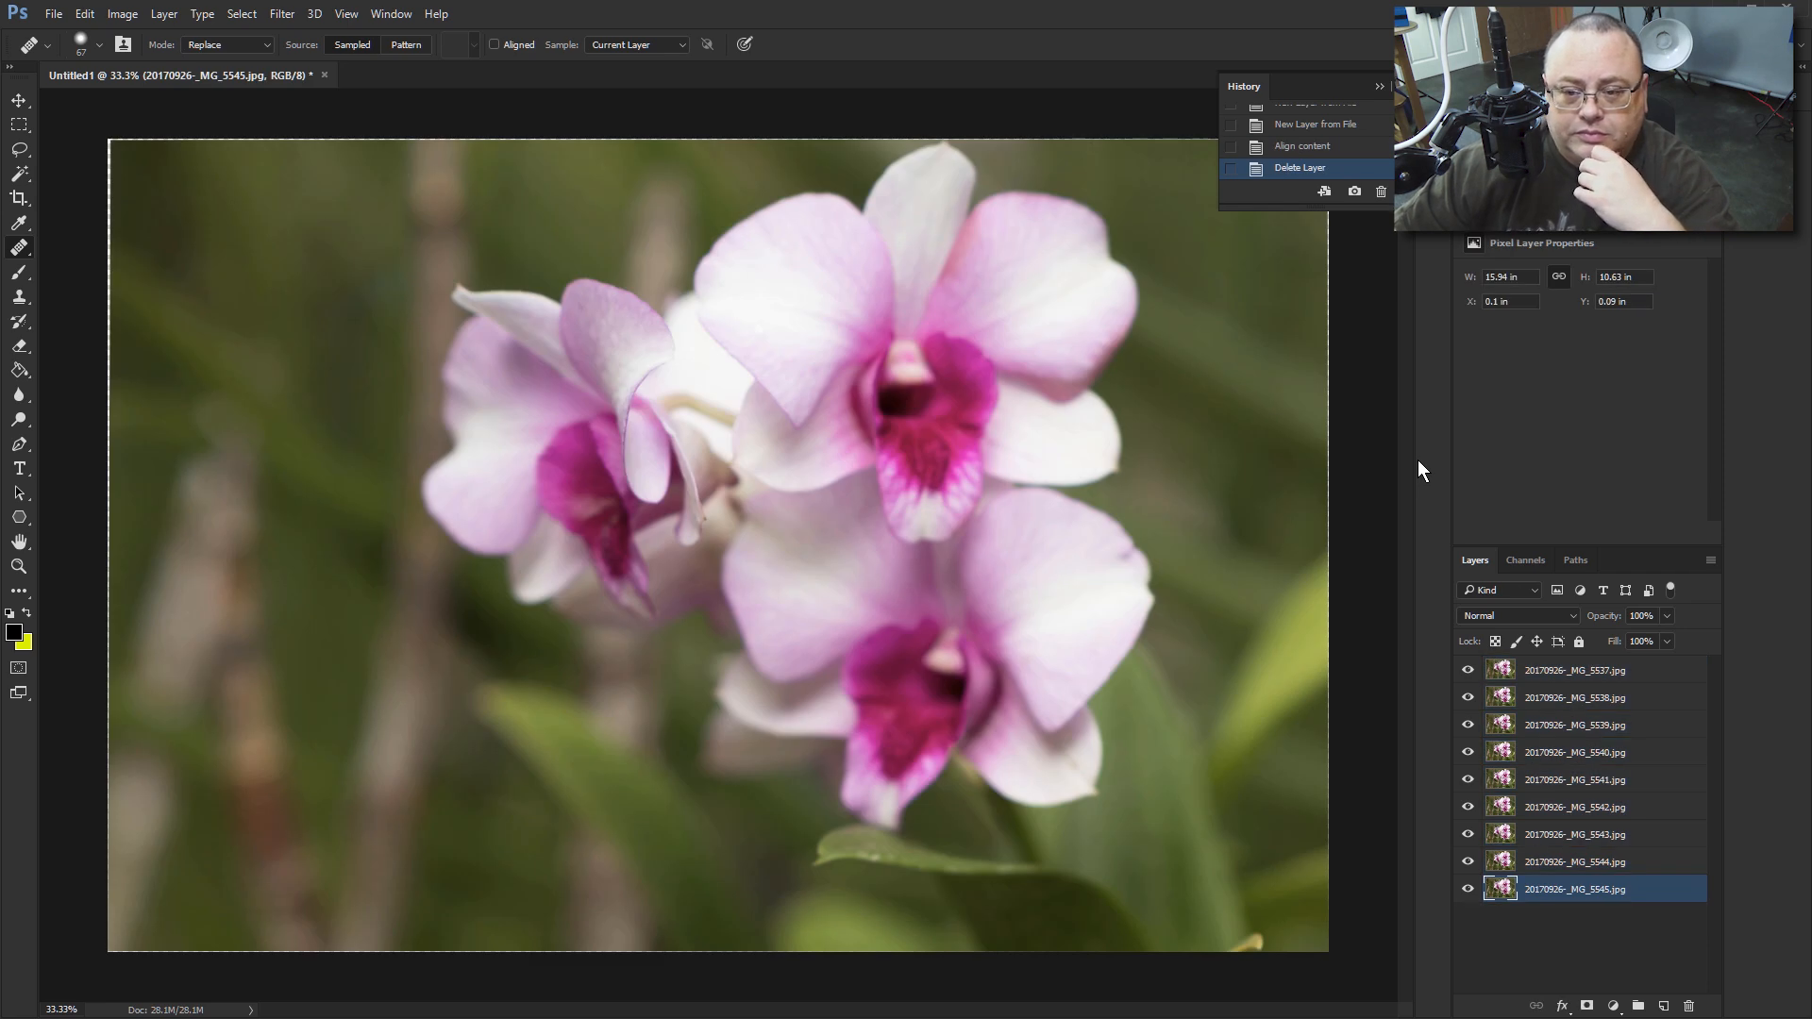
click(1432, 87)
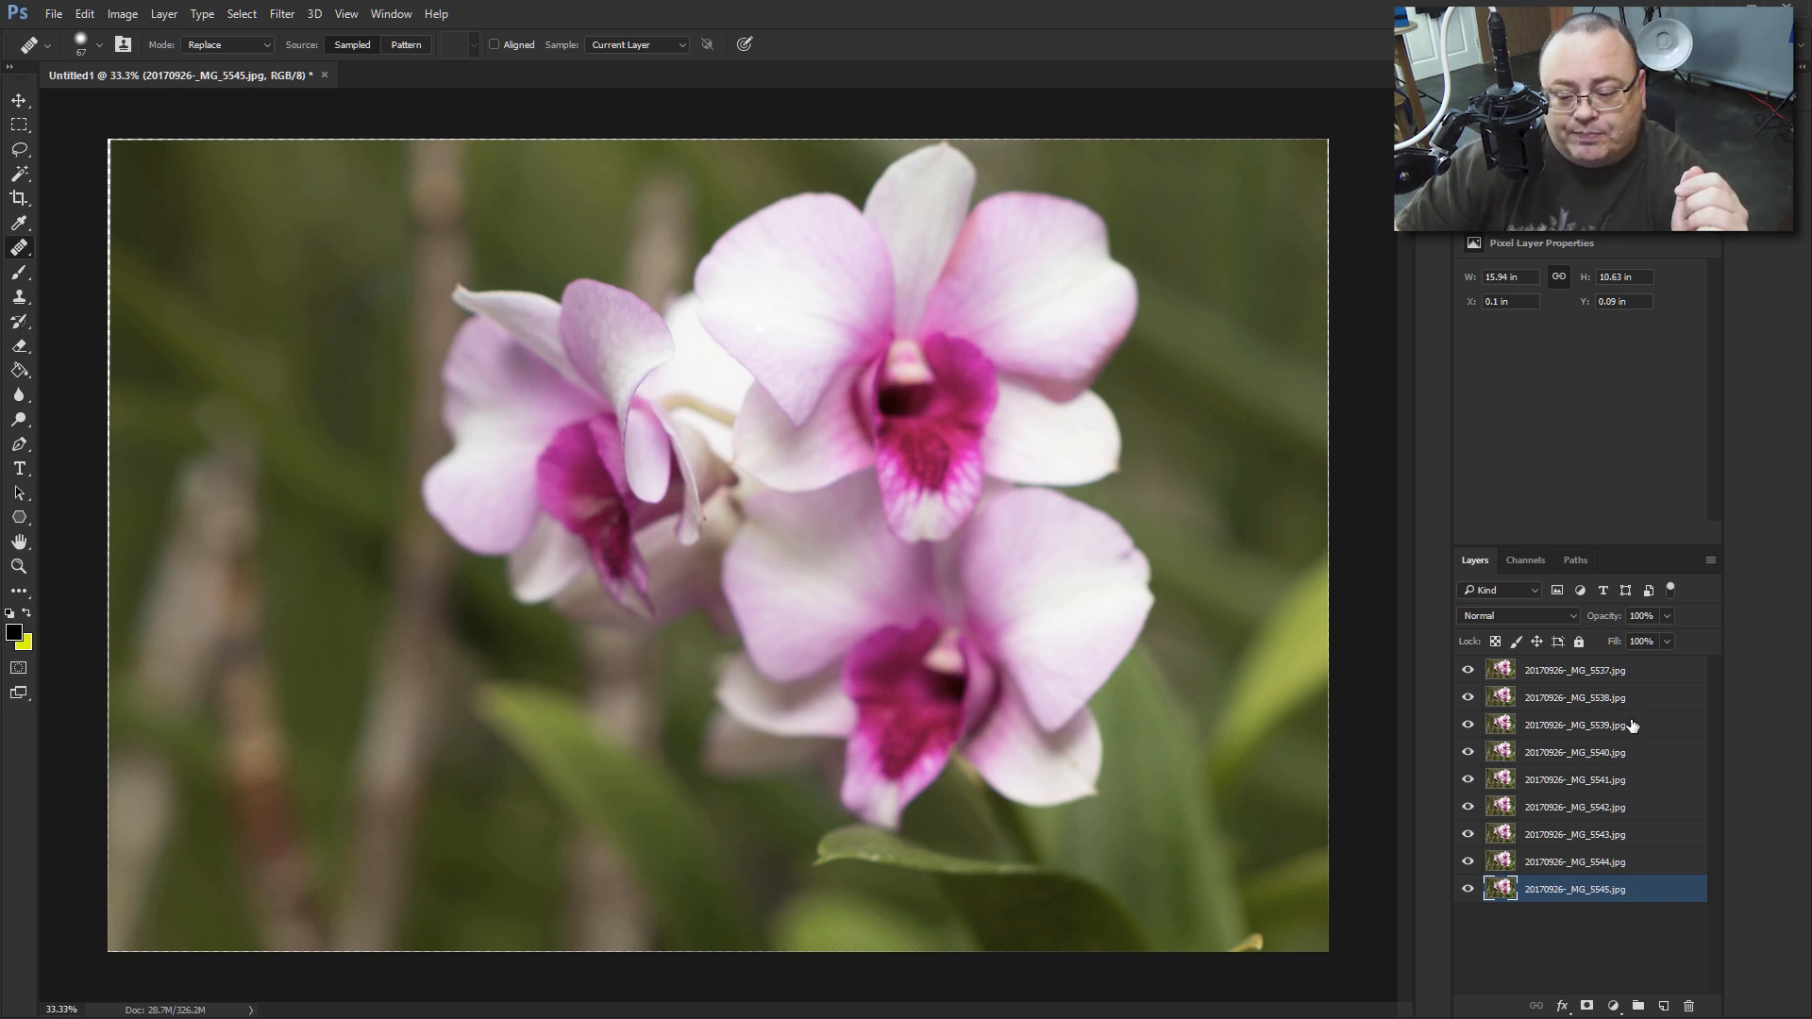
- Hide all nine image layers one by one, from 20170926-_MG_5537.jpg down to 20170926-_MG_5545.jpg, to view each focus slice
click(1467, 670)
click(1467, 697)
click(1467, 724)
click(1467, 752)
click(1467, 779)
click(1467, 807)
click(1467, 834)
click(1468, 889)
click(1468, 861)
click(1467, 889)
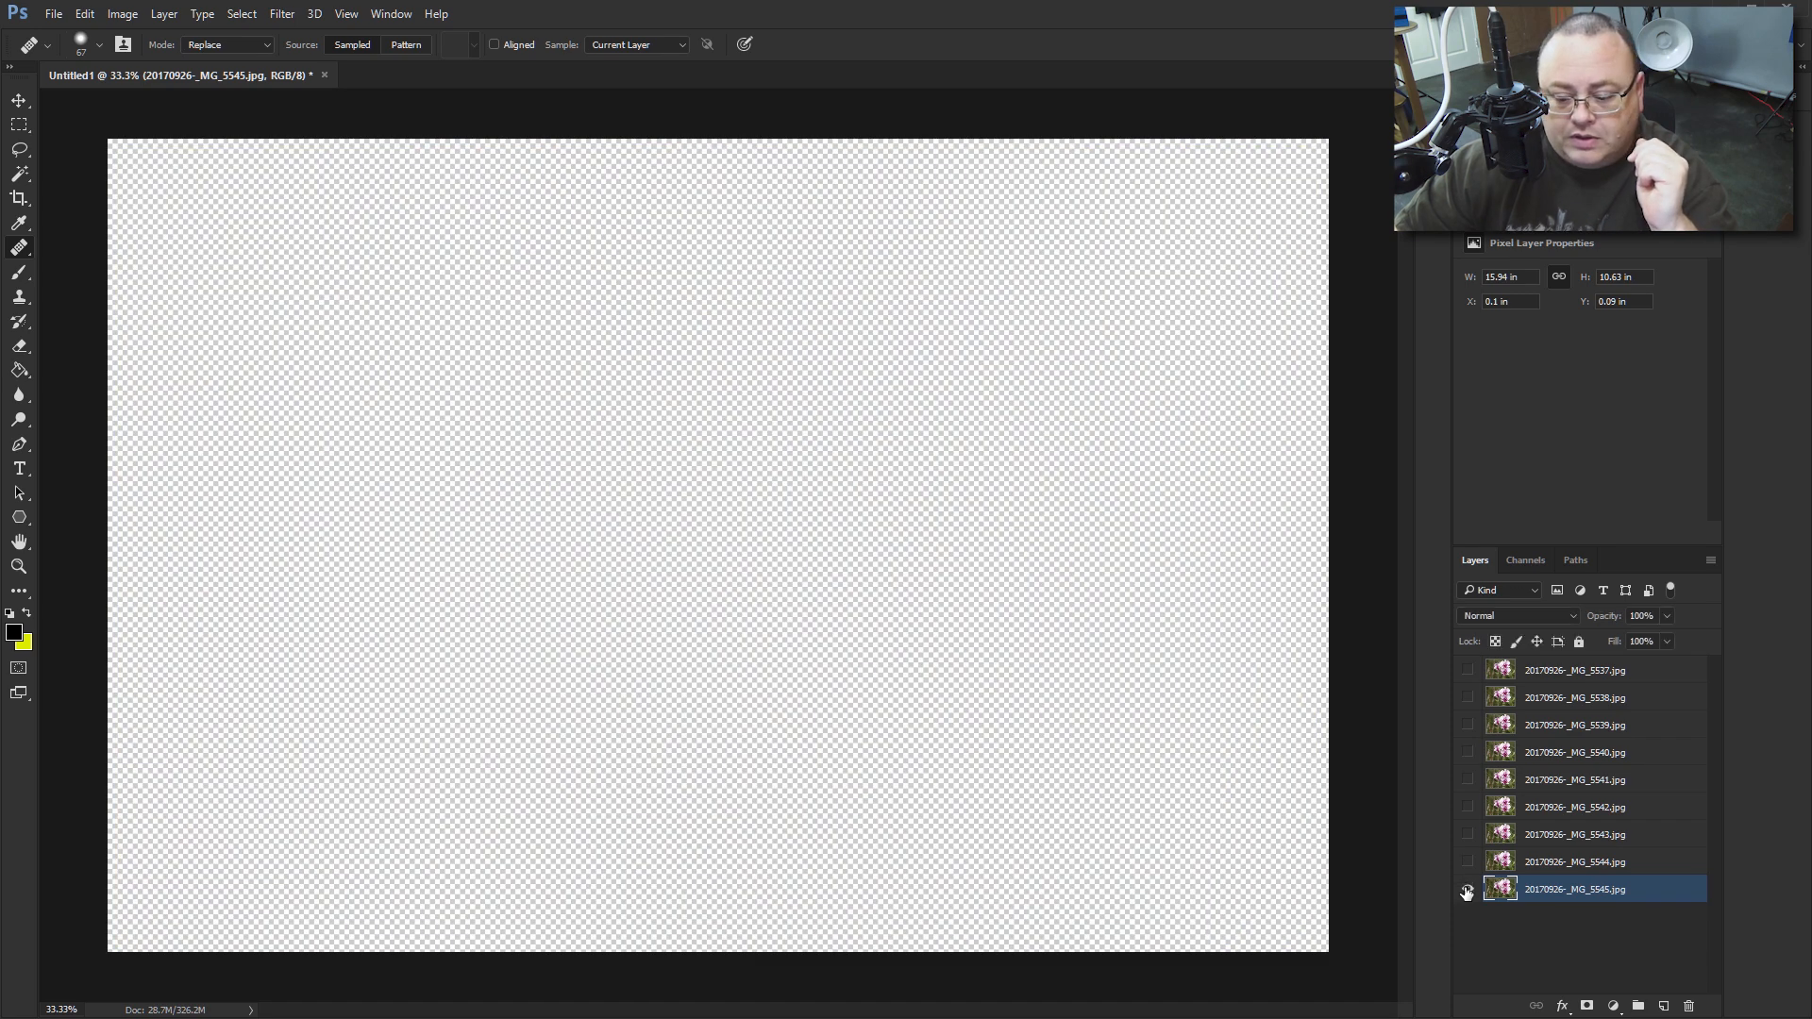
- Compare the focus of layers 5544, 5545 and 5537 by switching their visibility, leaving only 20170926-_MG_5545.jpg shown
click(1467, 862)
click(1467, 889)
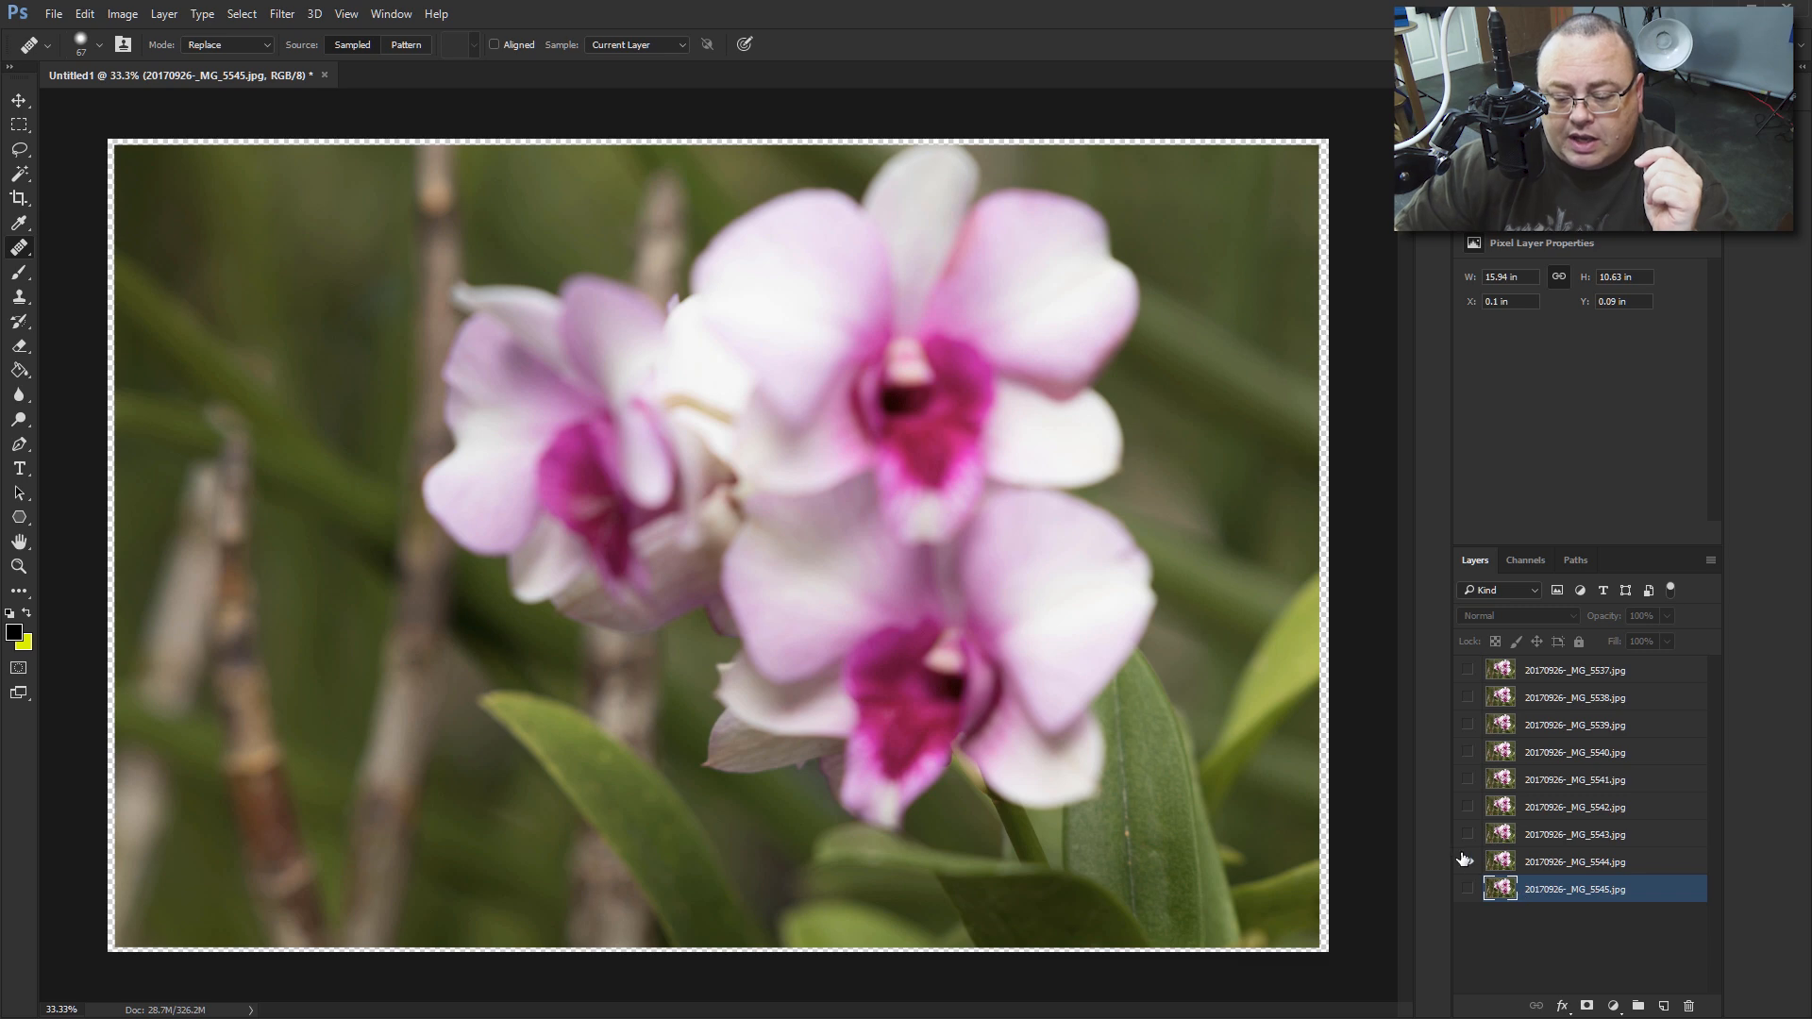
click(1467, 862)
click(1467, 888)
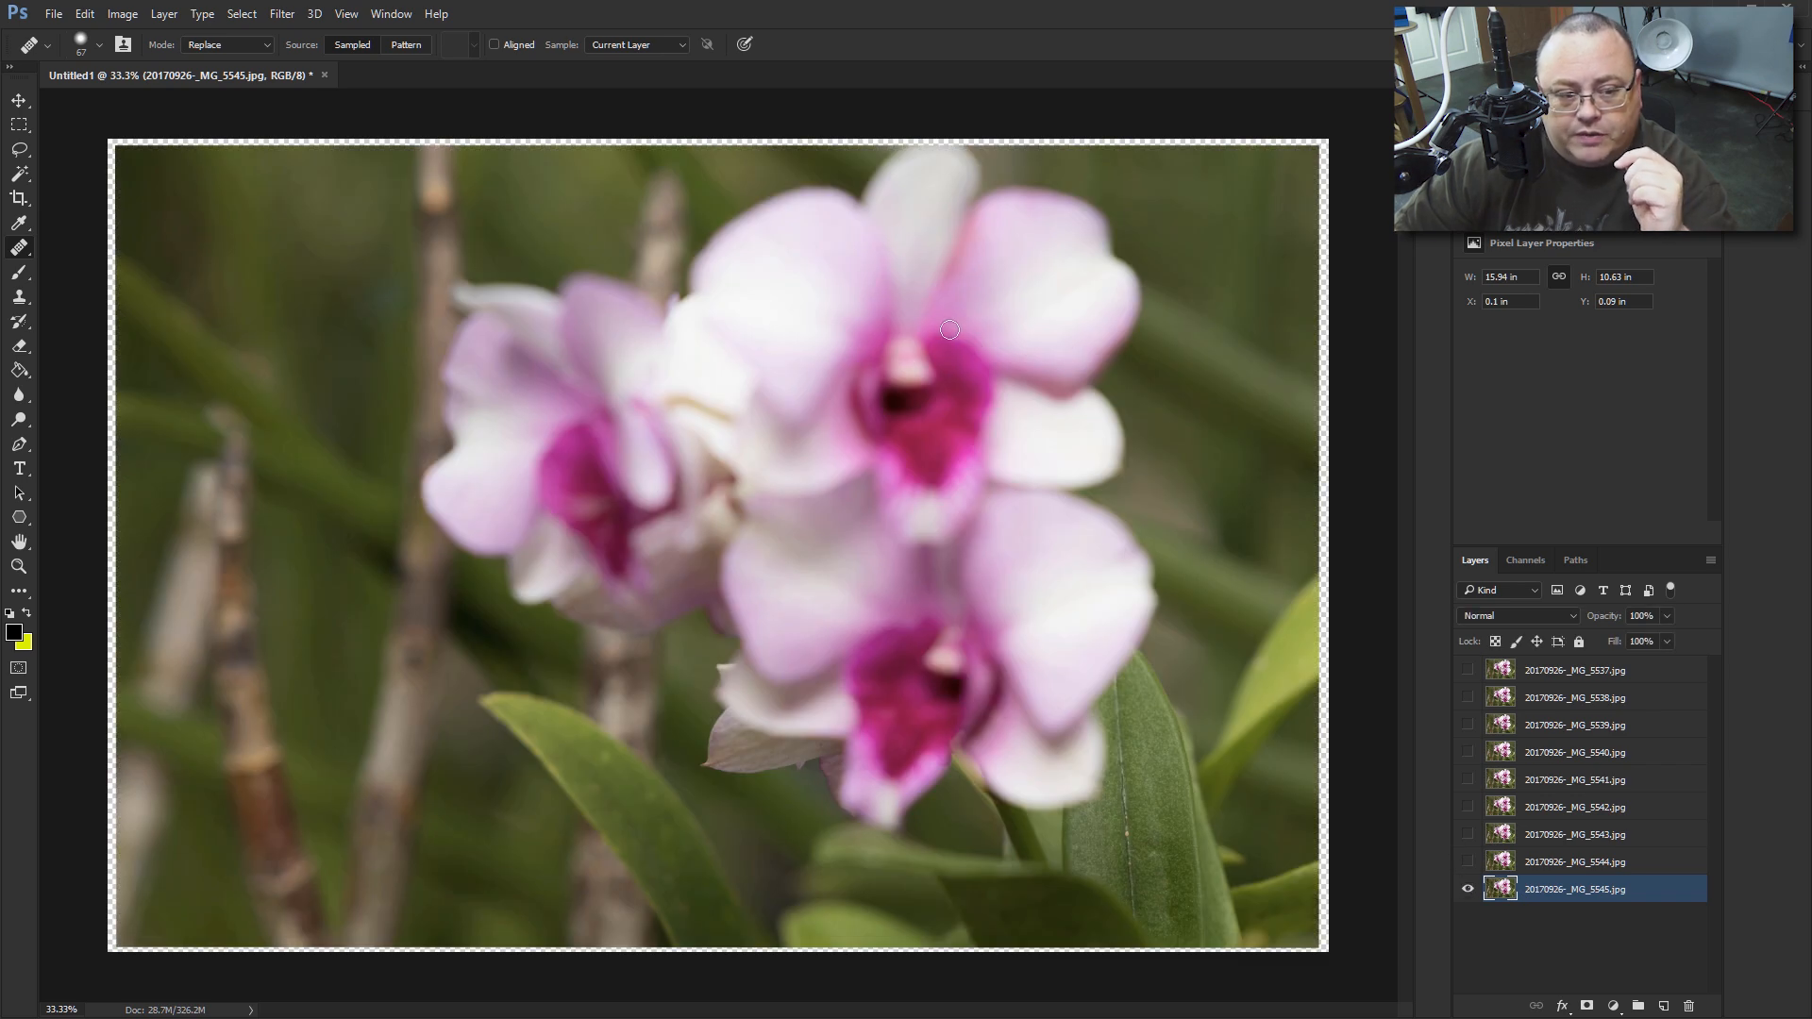
click(1467, 670)
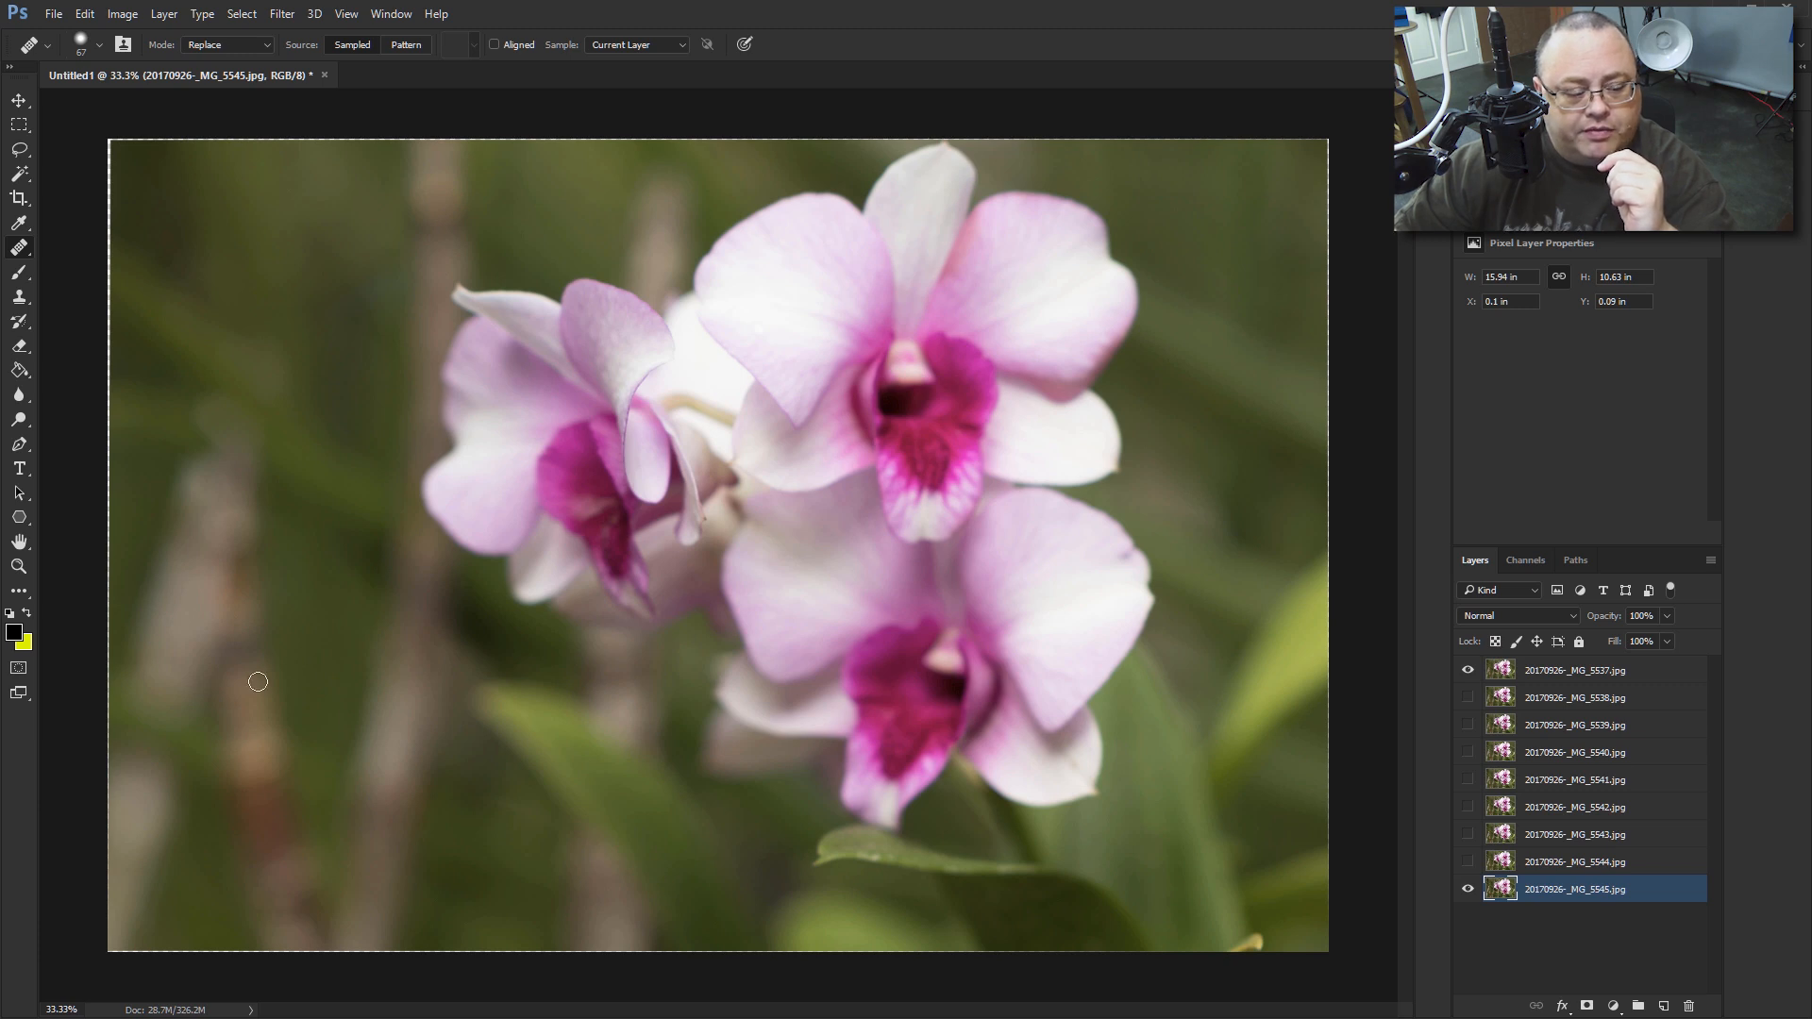
click(1467, 672)
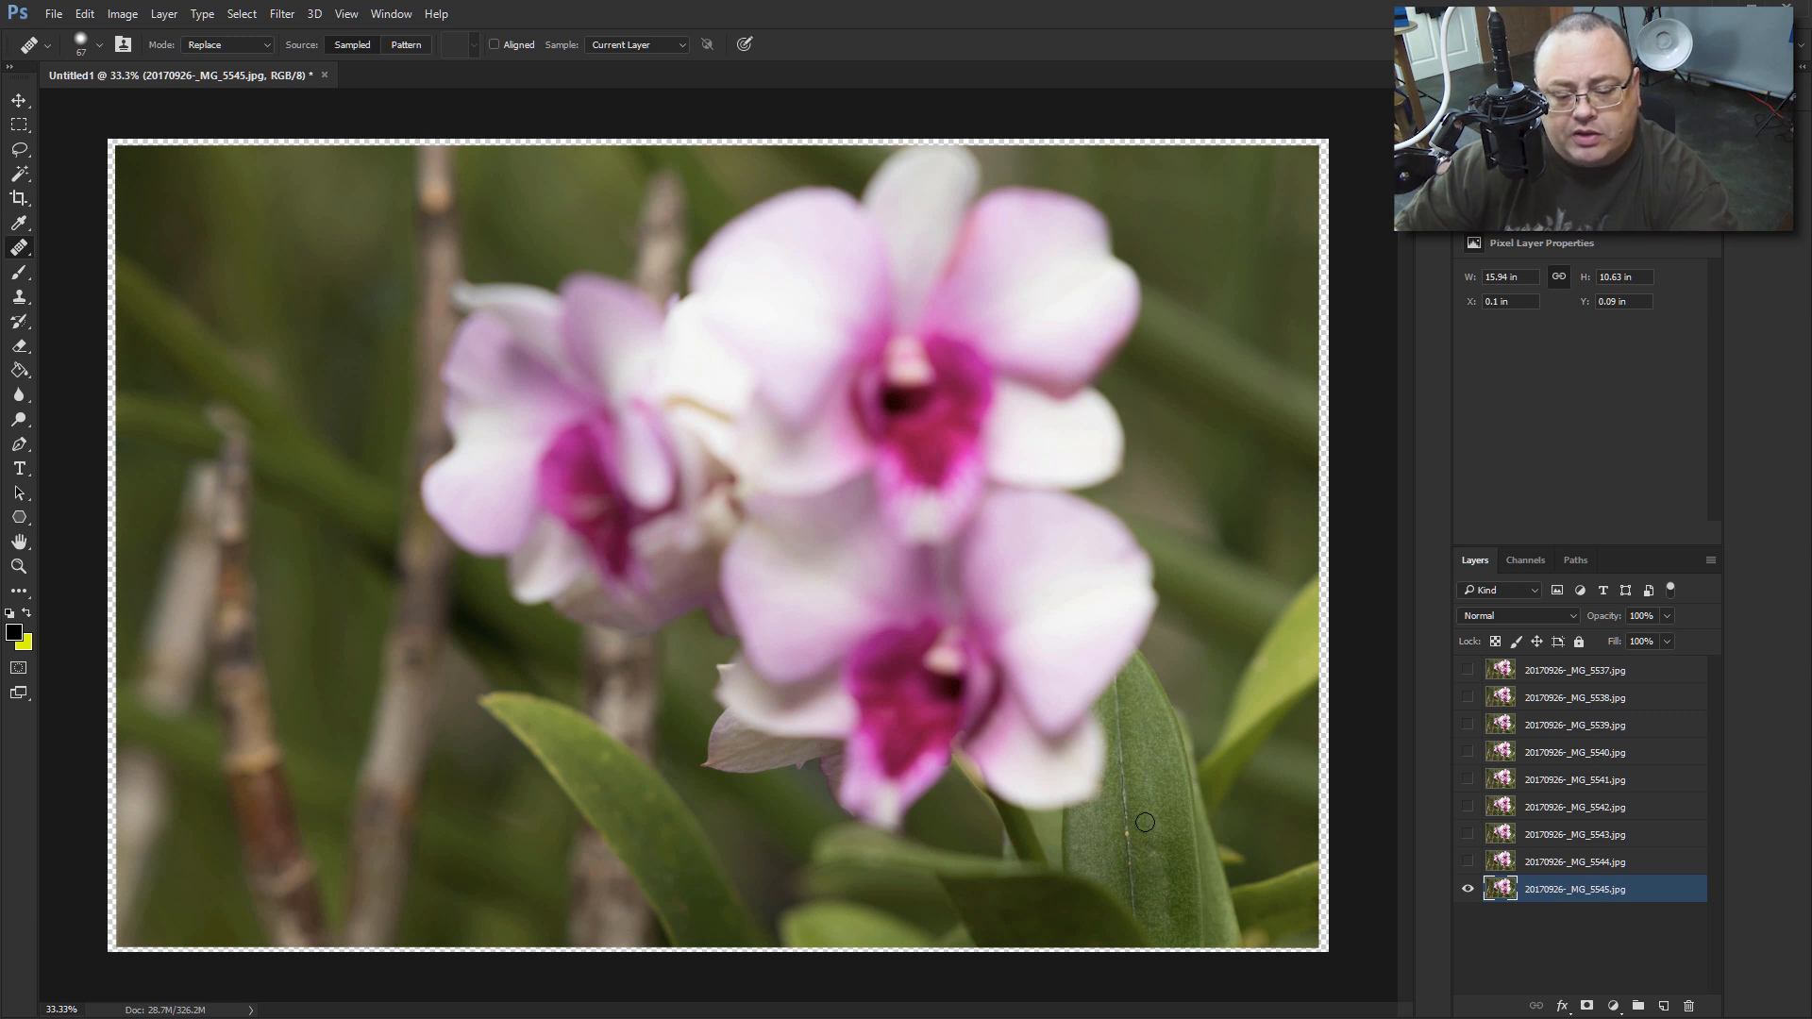
click(1467, 669)
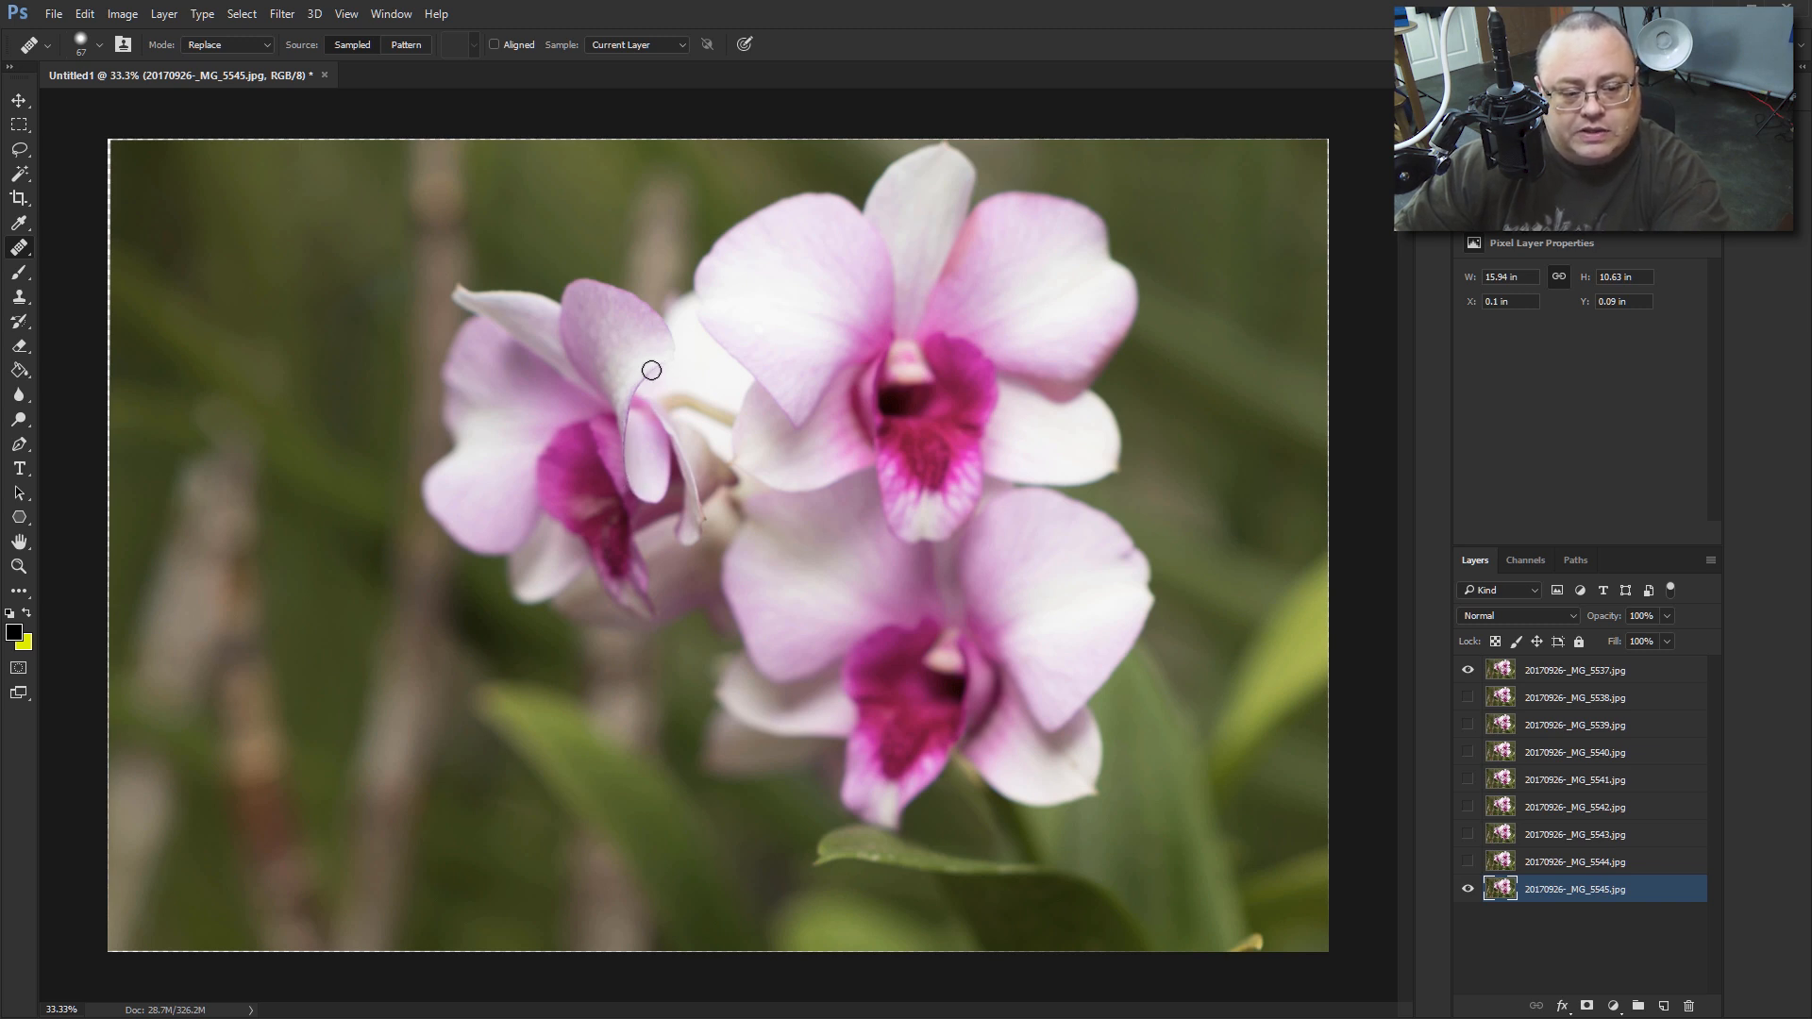
click(1468, 670)
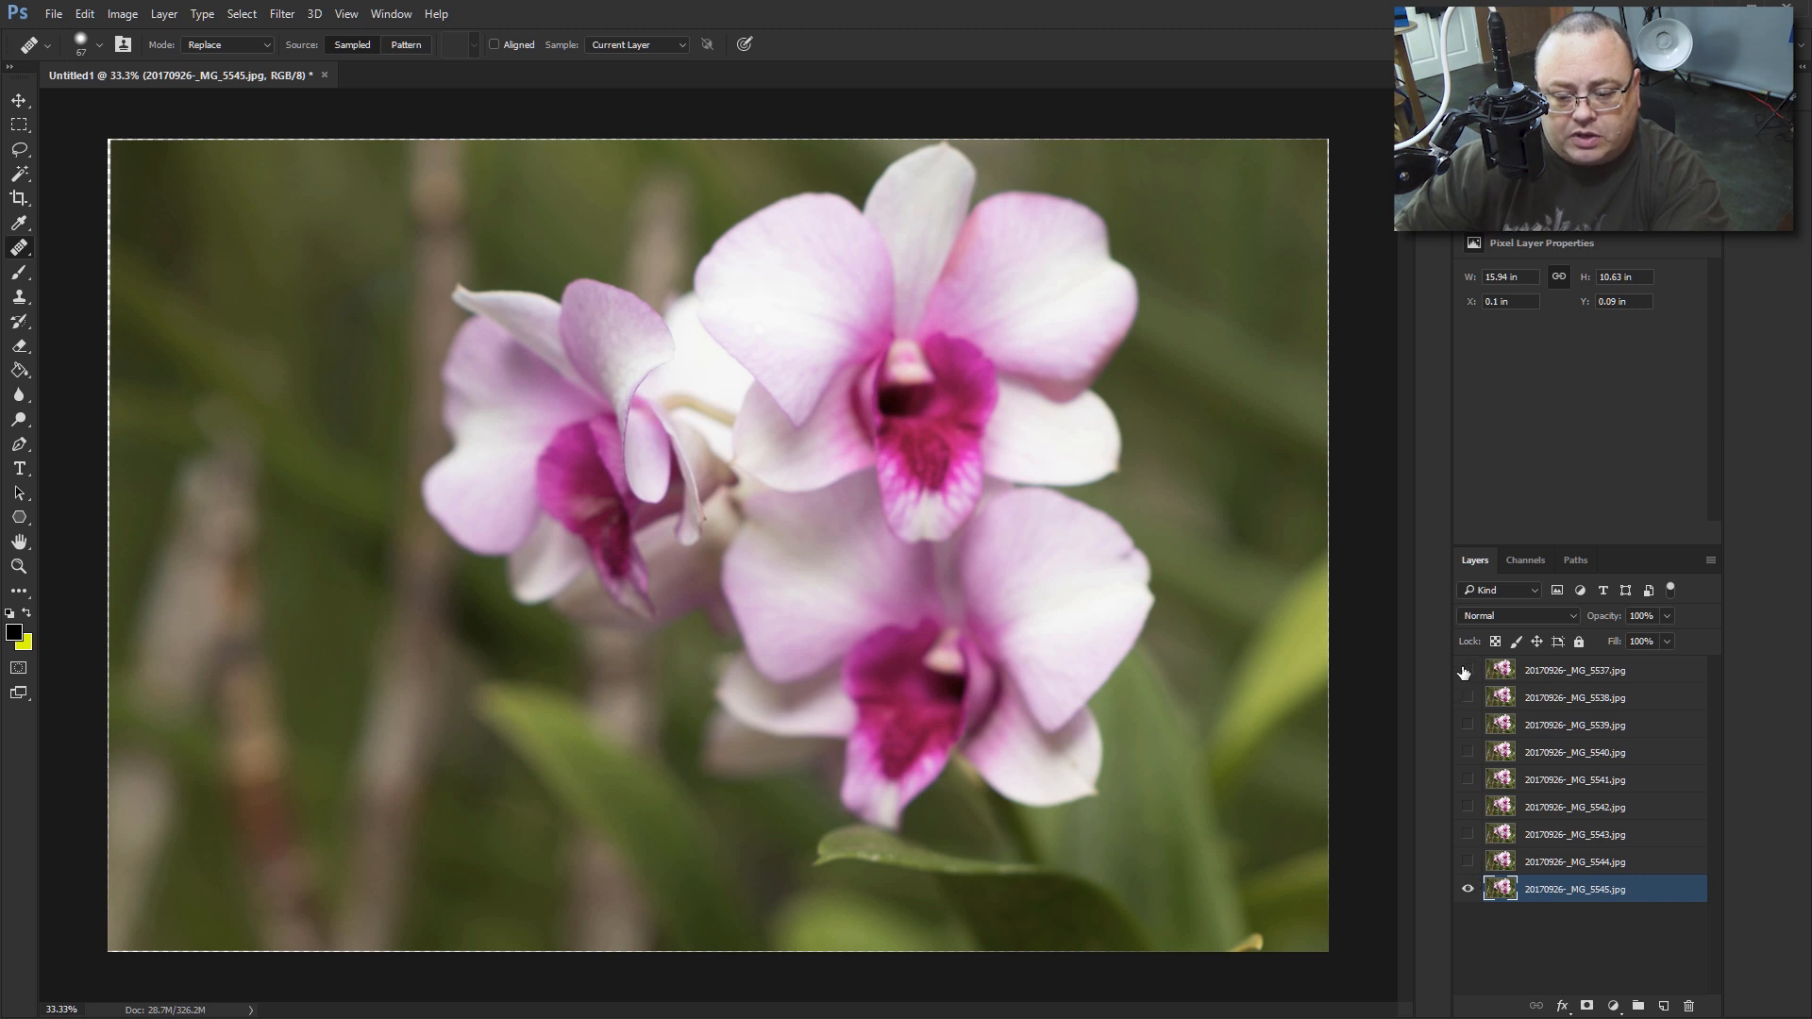
- Show the hidden layers again one by one from 5544 up to 5537, and select all nine layers
click(1466, 861)
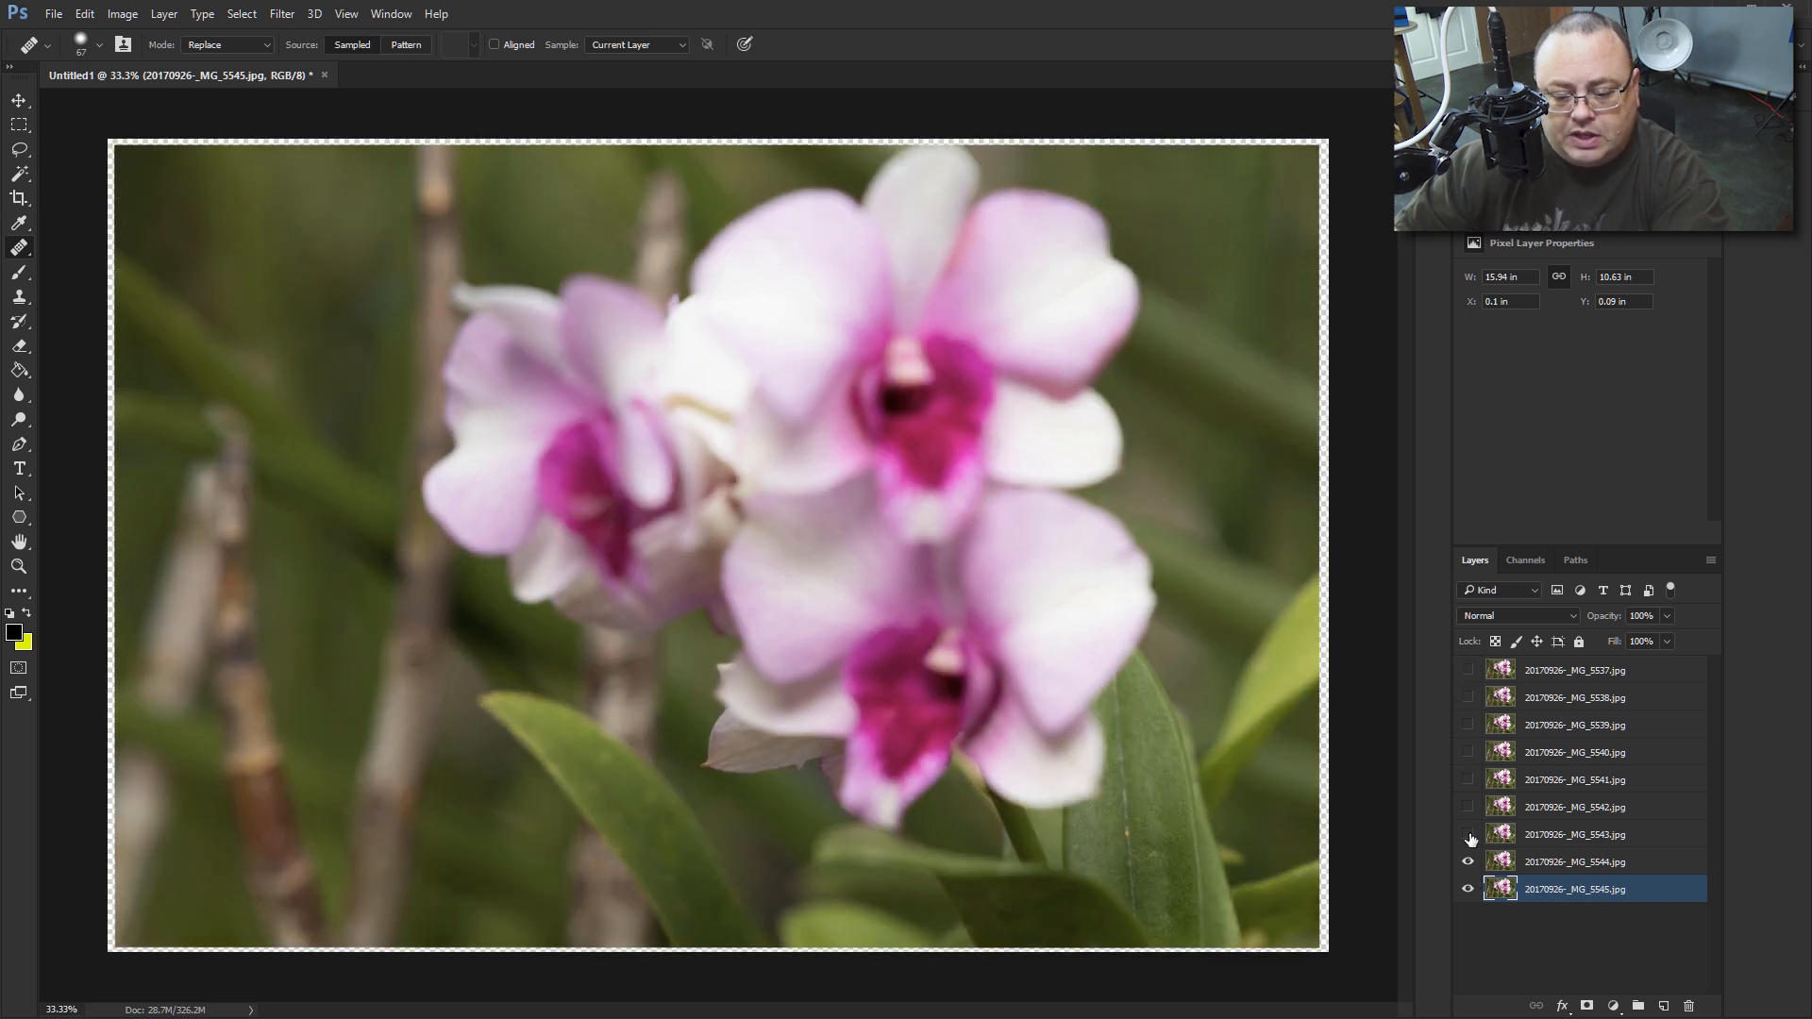
click(1468, 834)
click(1467, 807)
click(1468, 779)
click(1469, 754)
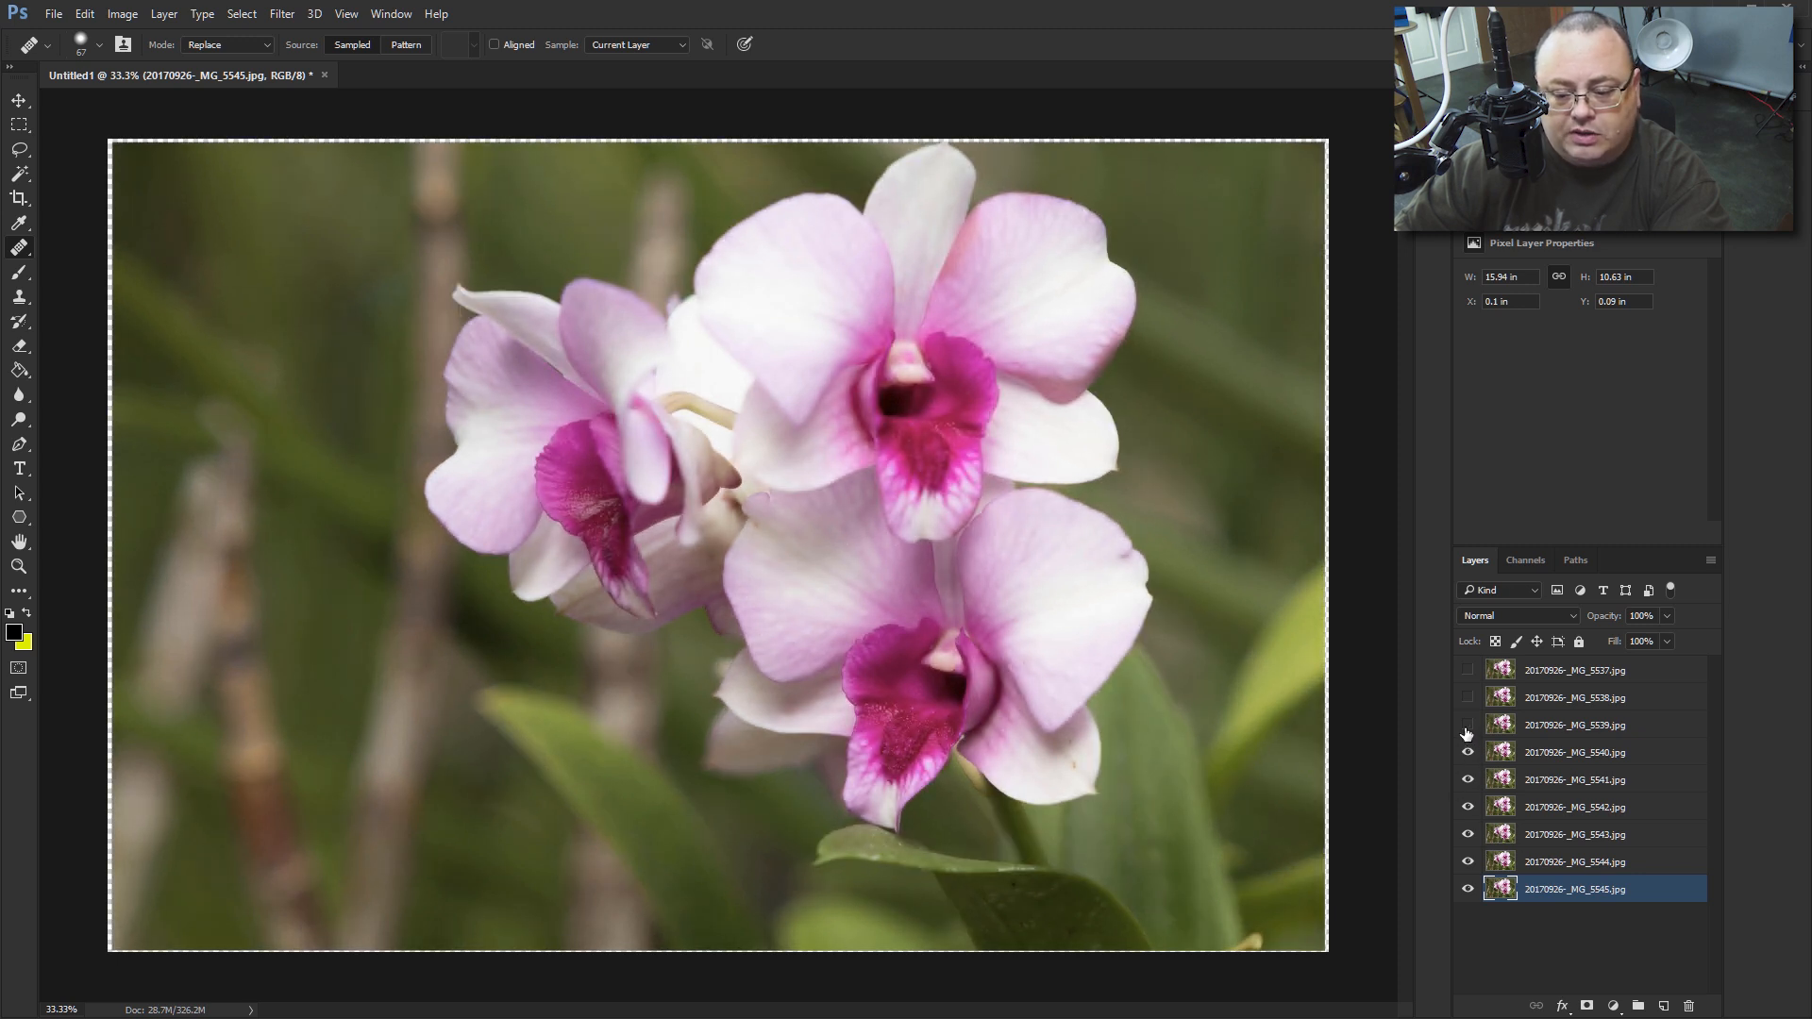
click(1466, 725)
click(1467, 697)
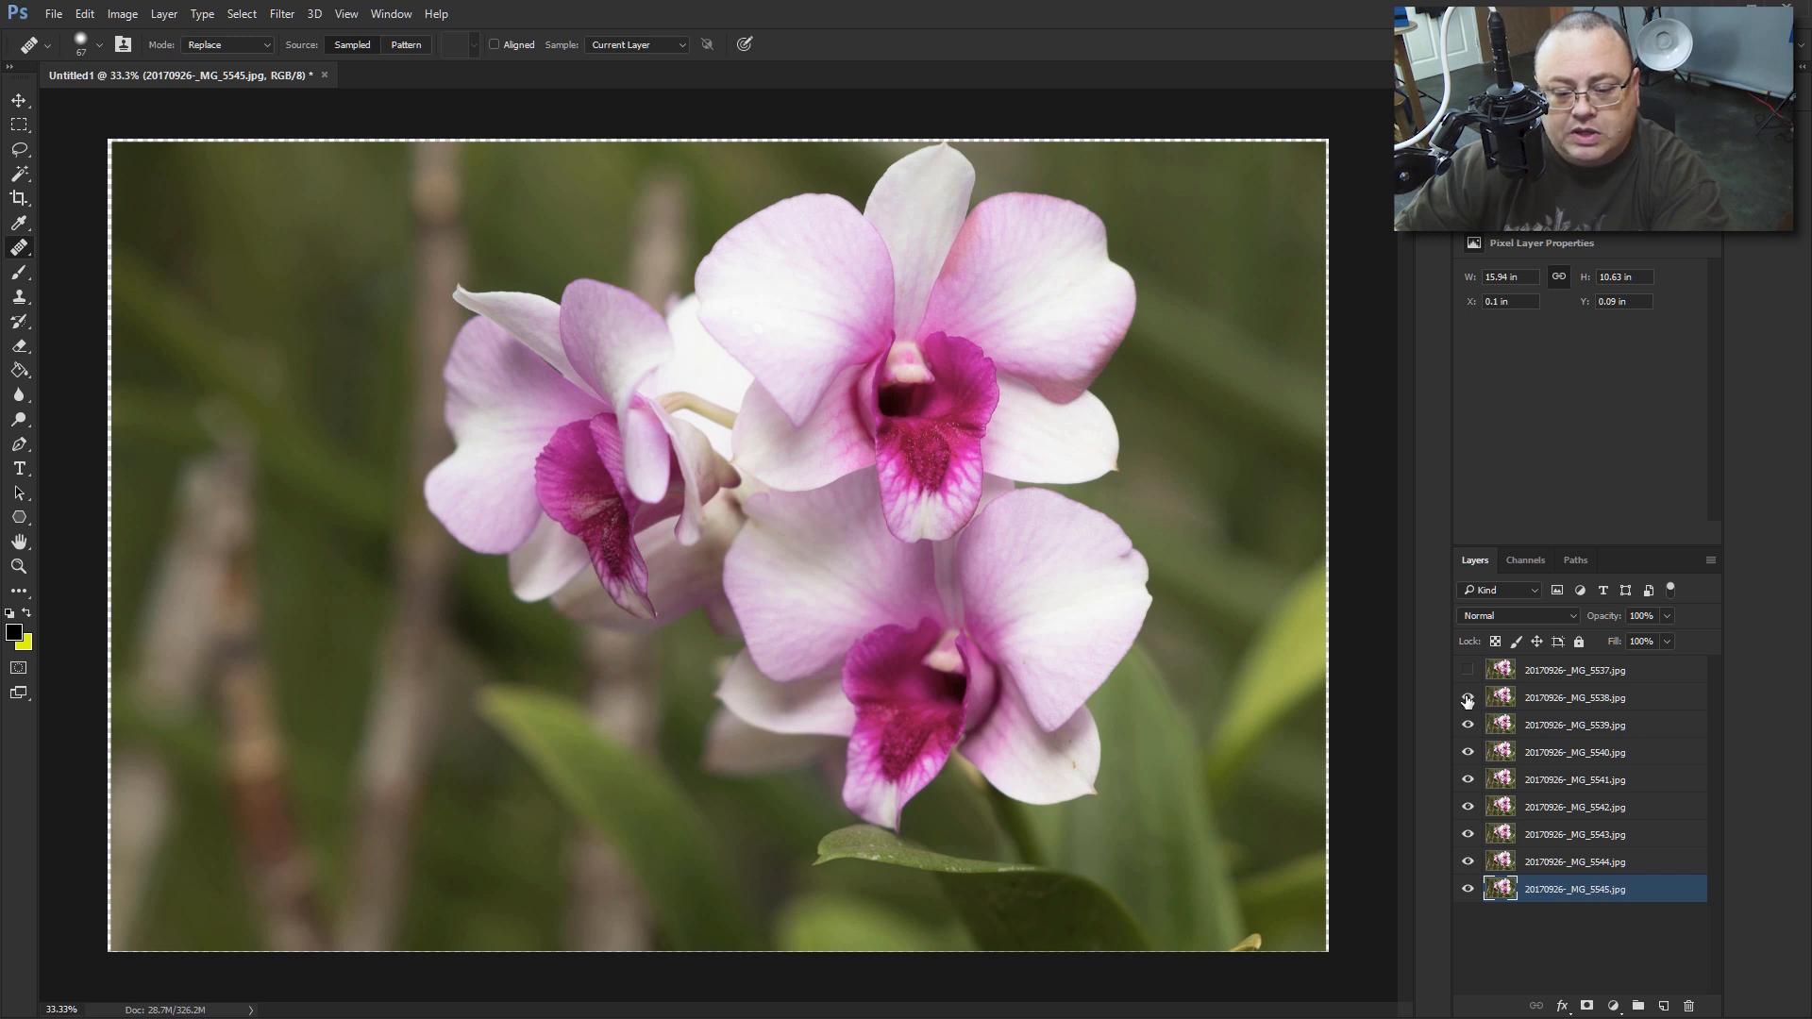
click(1469, 669)
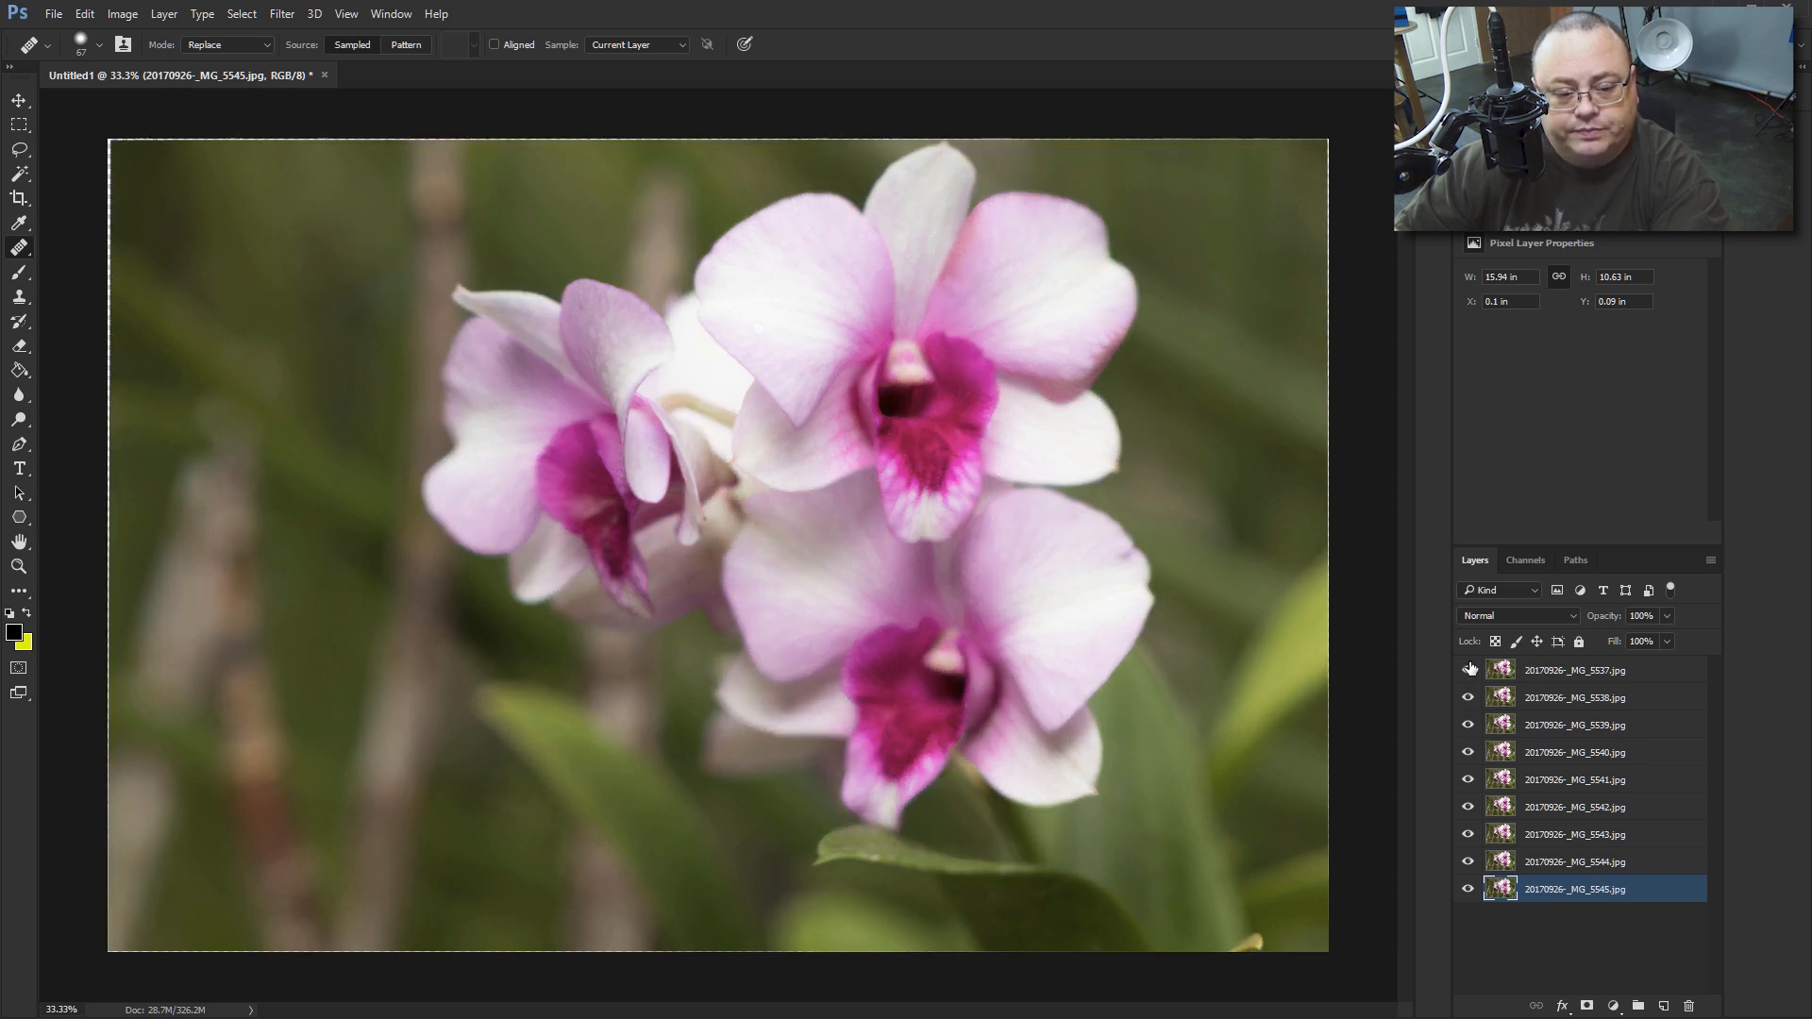
click(1542, 671)
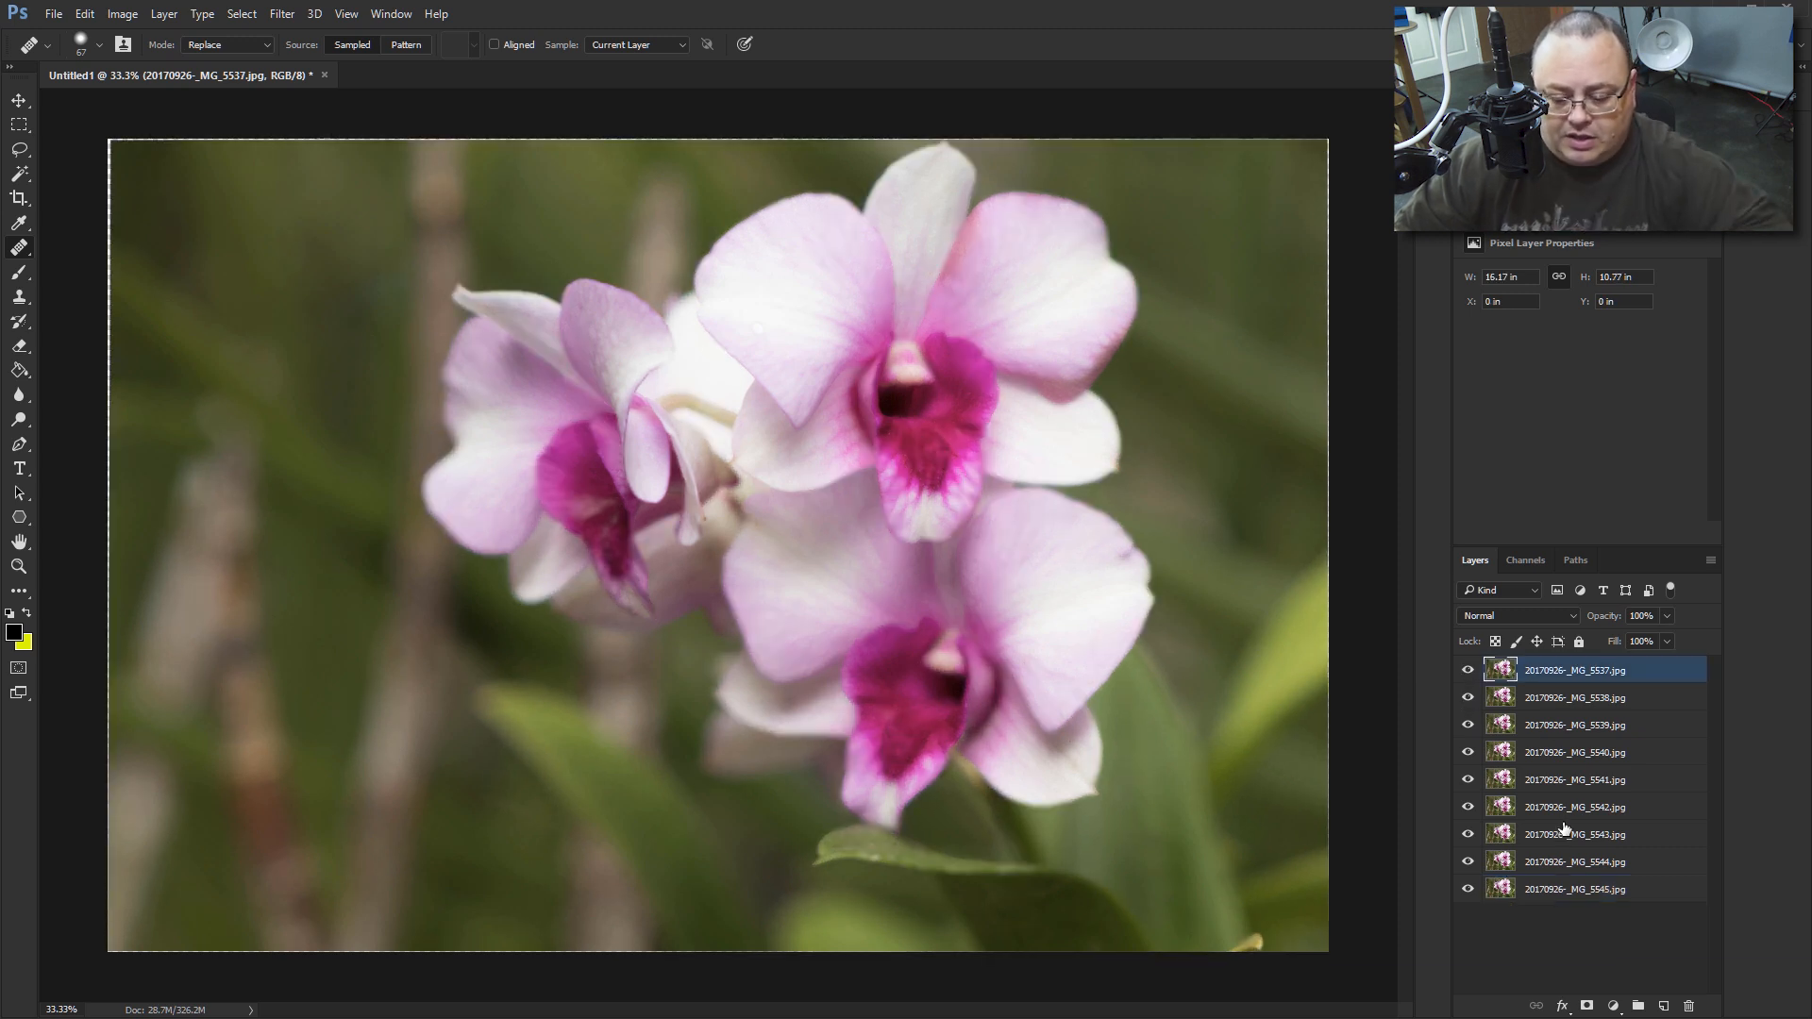
shift+click(1560, 889)
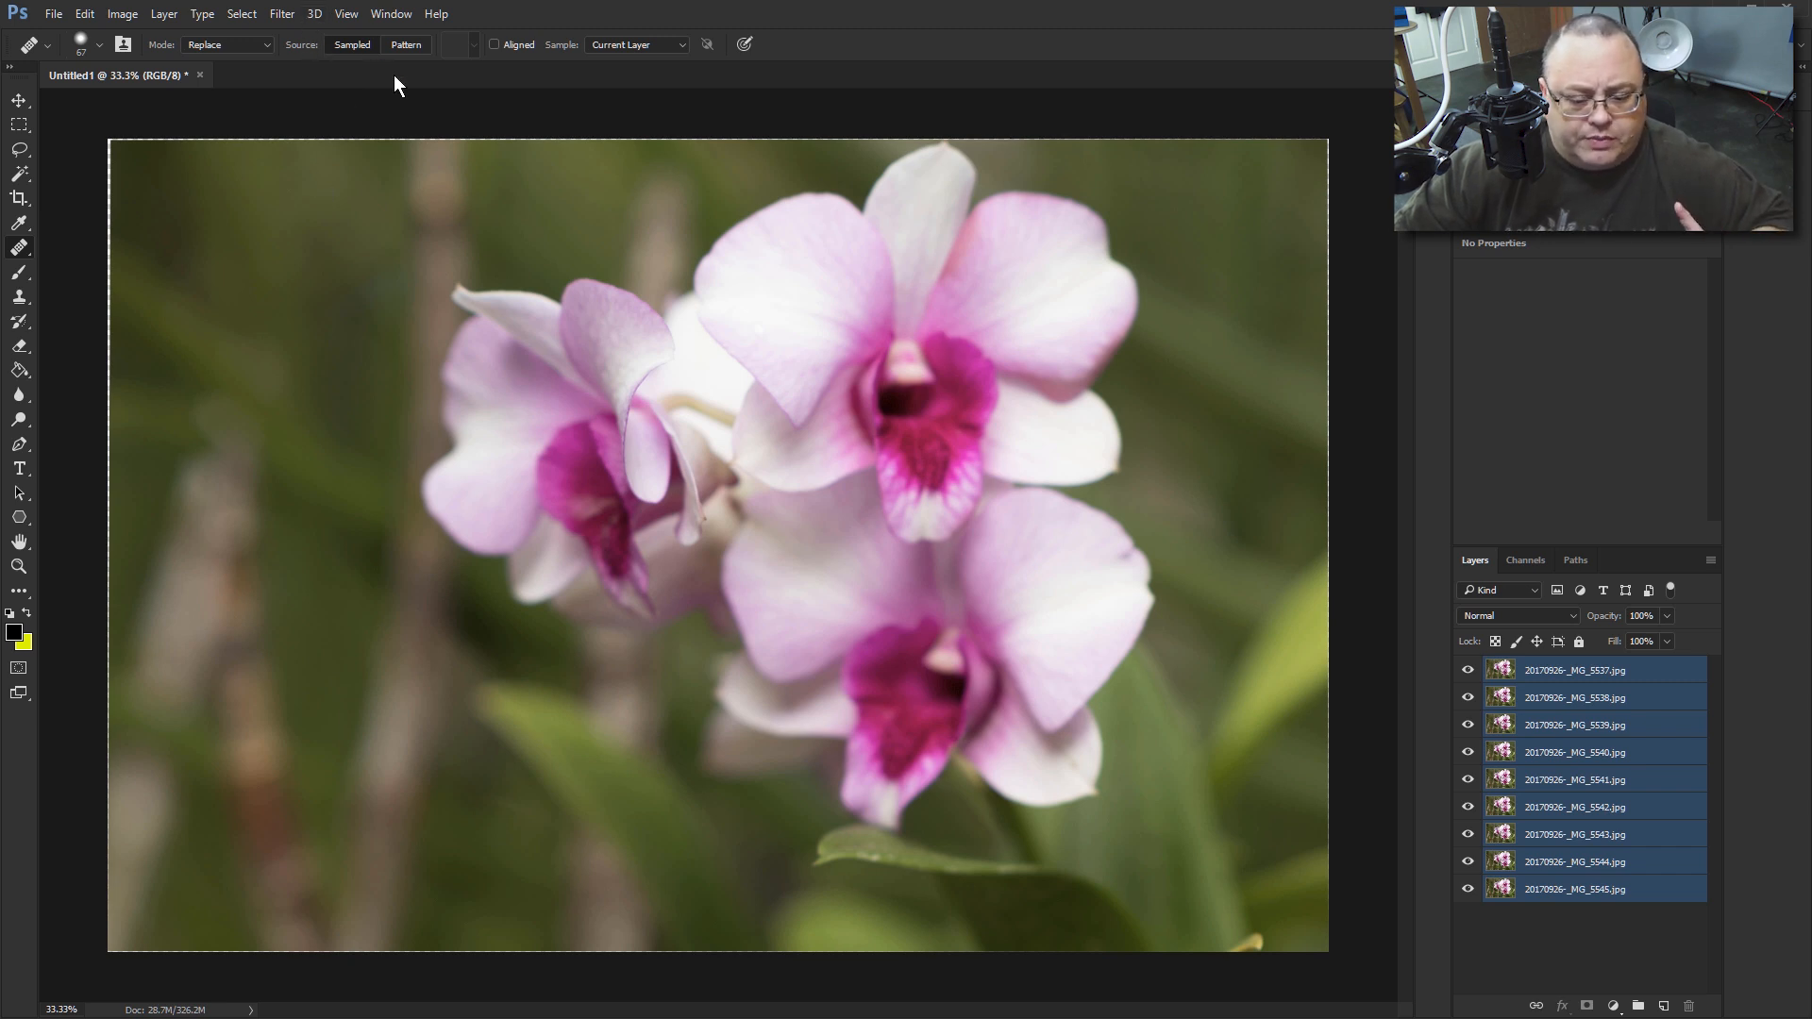
- Hide layers 5537 through 5544 to inspect the focus of 20170926-_MG_5545.jpg on its own
click(1467, 670)
click(1467, 697)
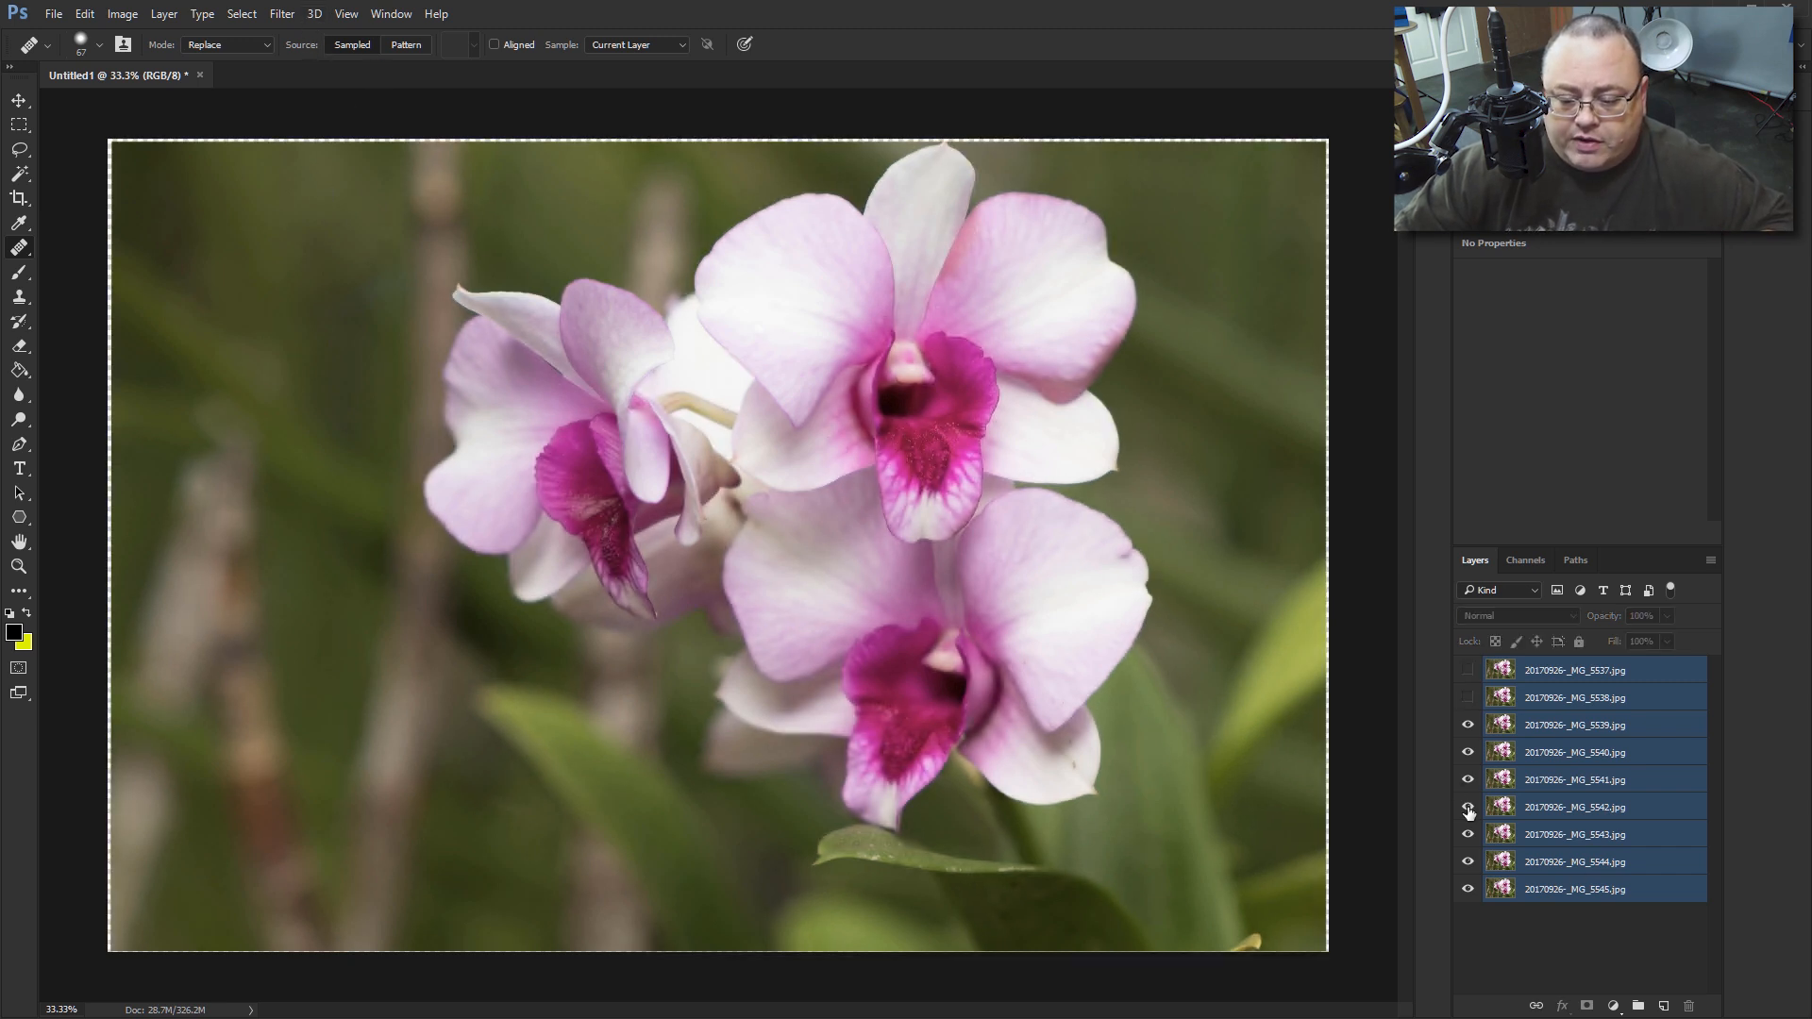
click(1467, 862)
click(1468, 834)
click(1467, 806)
click(1467, 780)
click(1467, 752)
click(1467, 724)
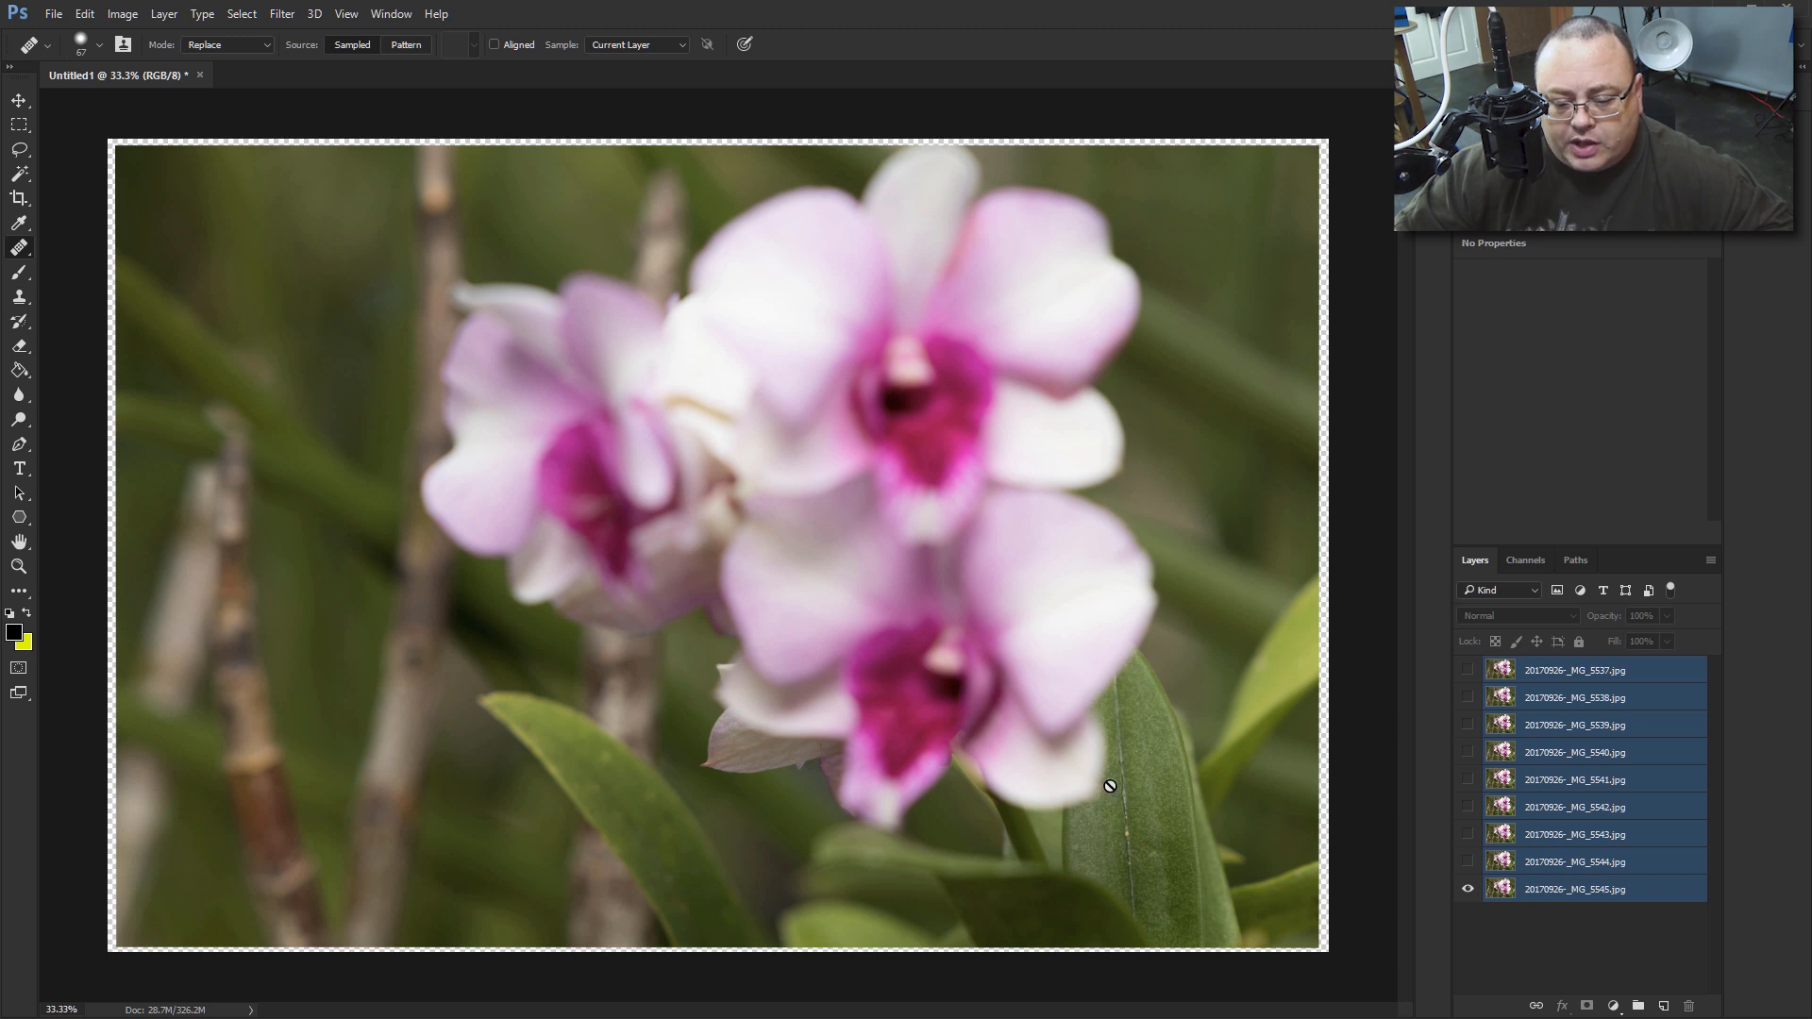
- Compare the focus of layers 5537, 5538 and 5539 against the base layer, and restore the visibility of all layers
click(1467, 670)
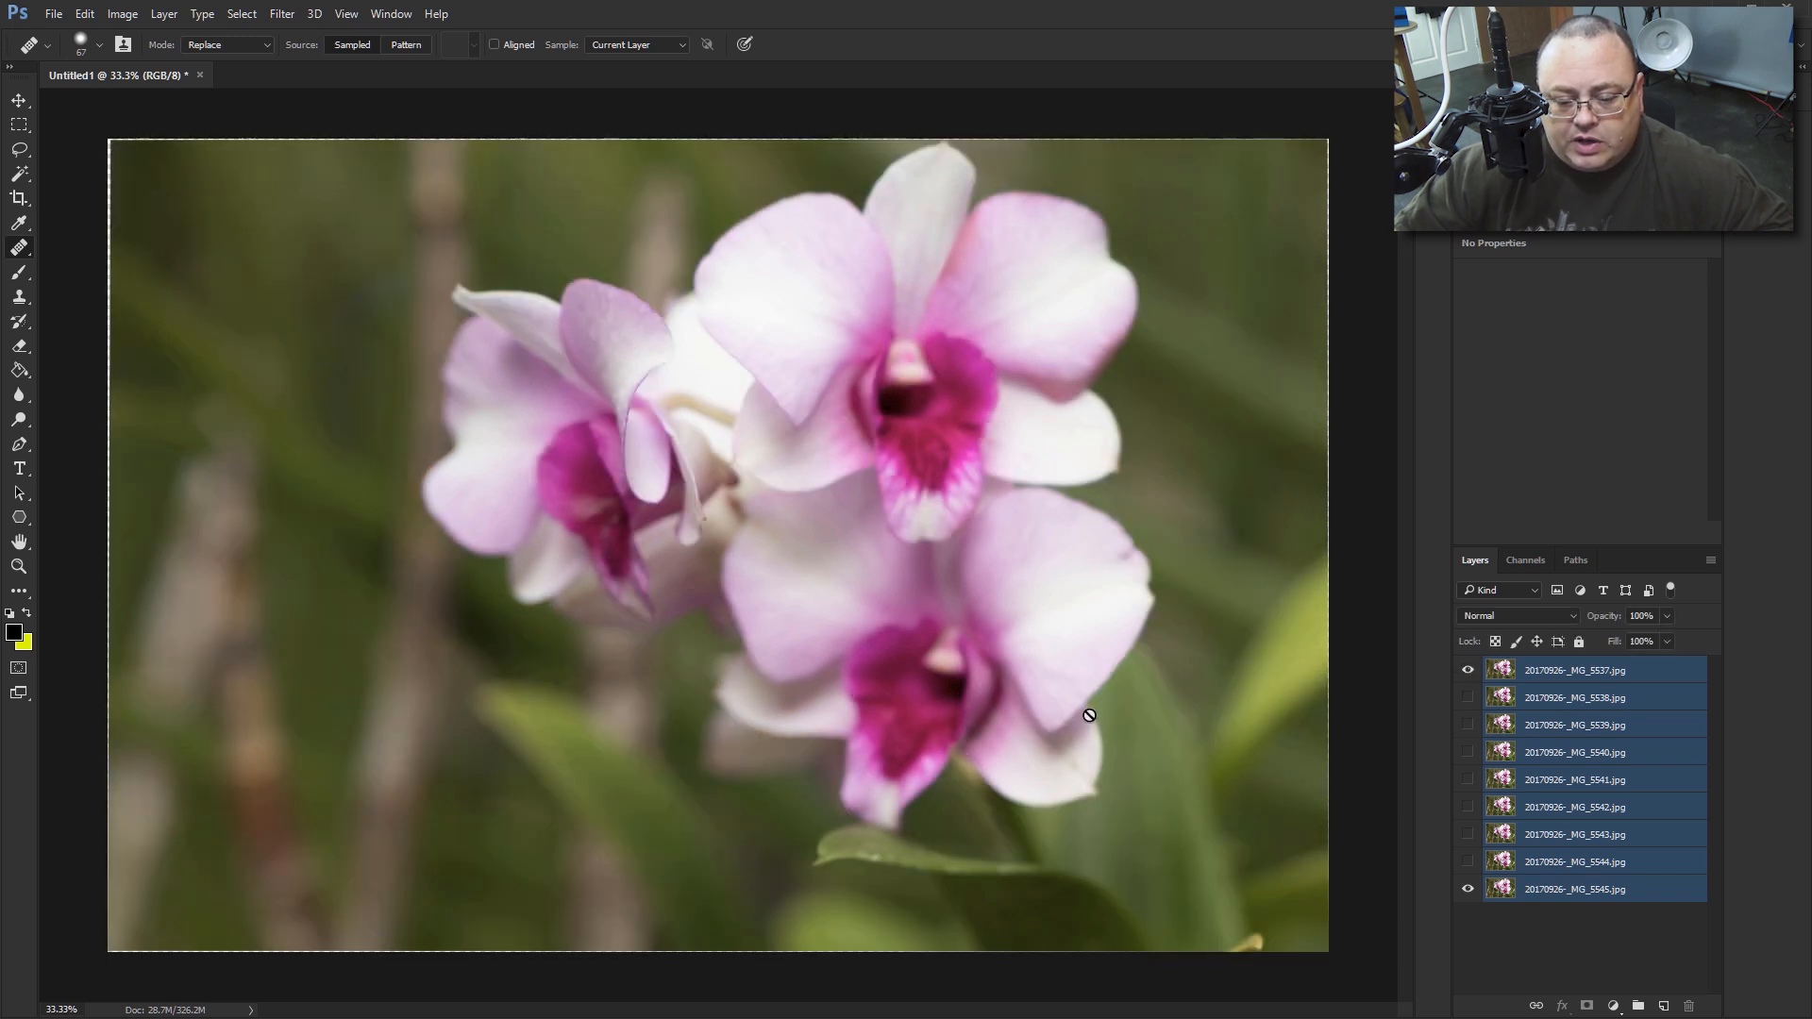
click(1467, 698)
click(1467, 725)
click(1467, 697)
click(1467, 670)
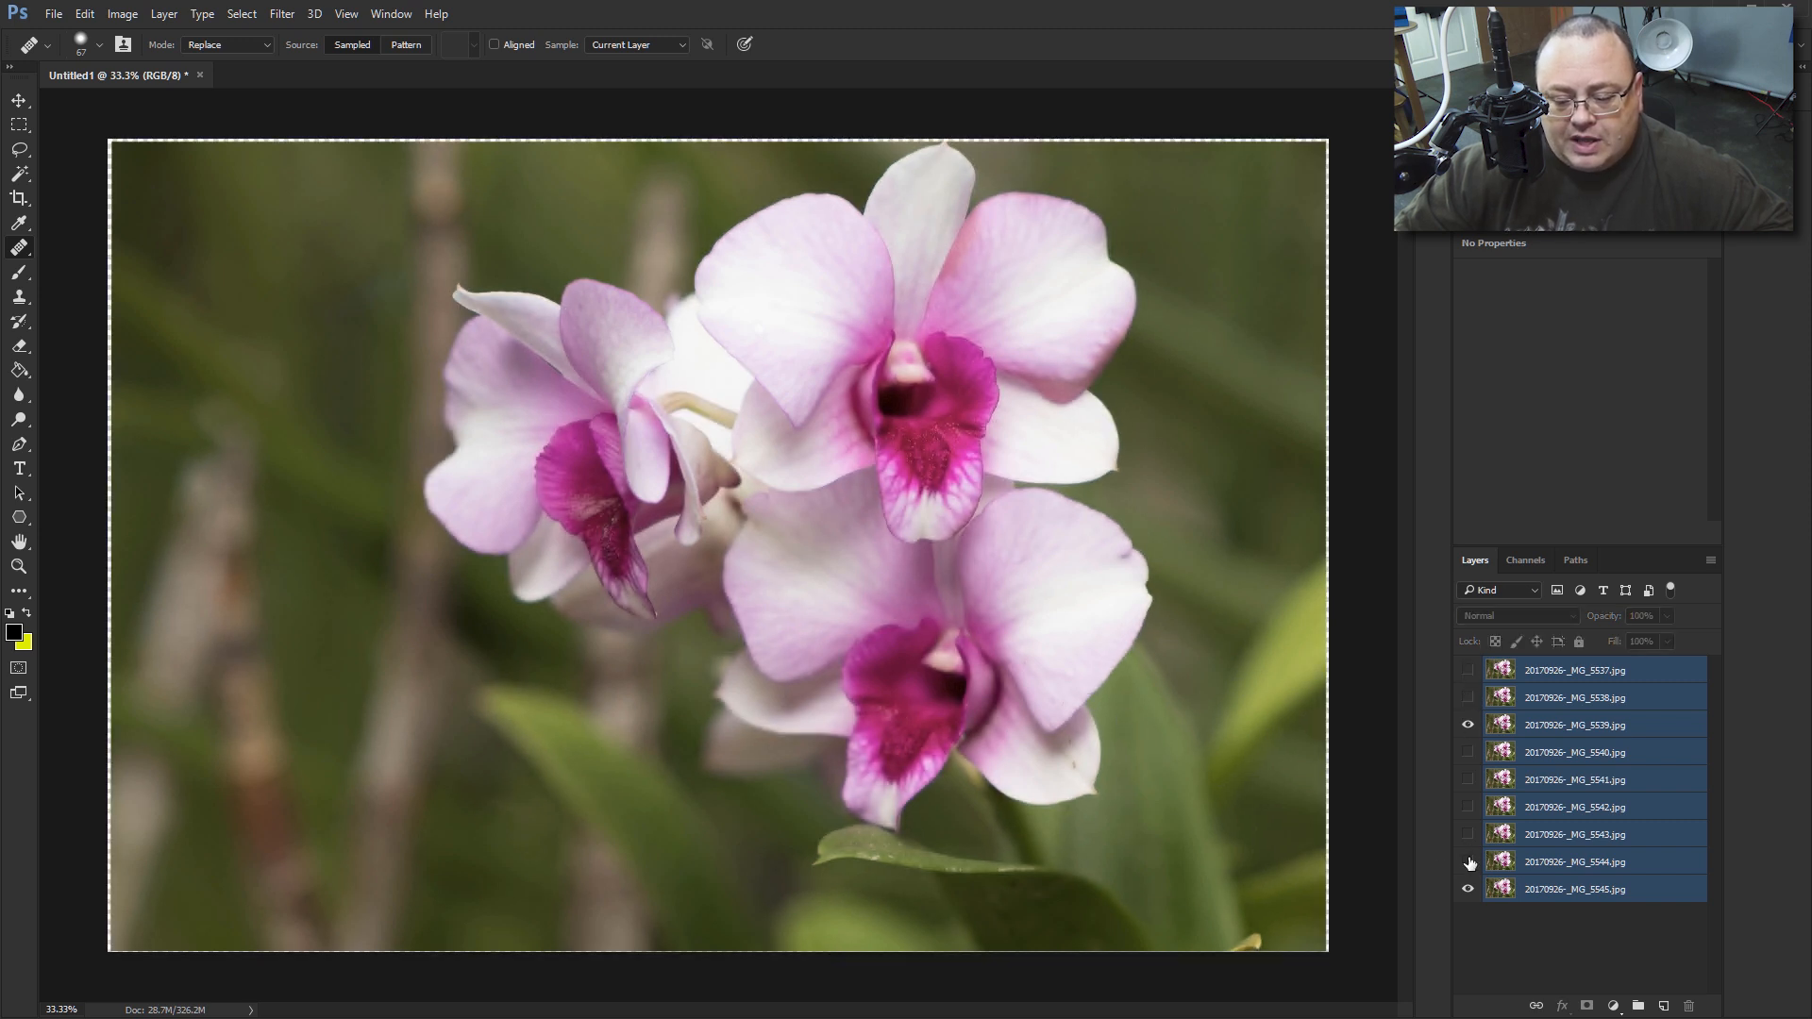
click(1467, 725)
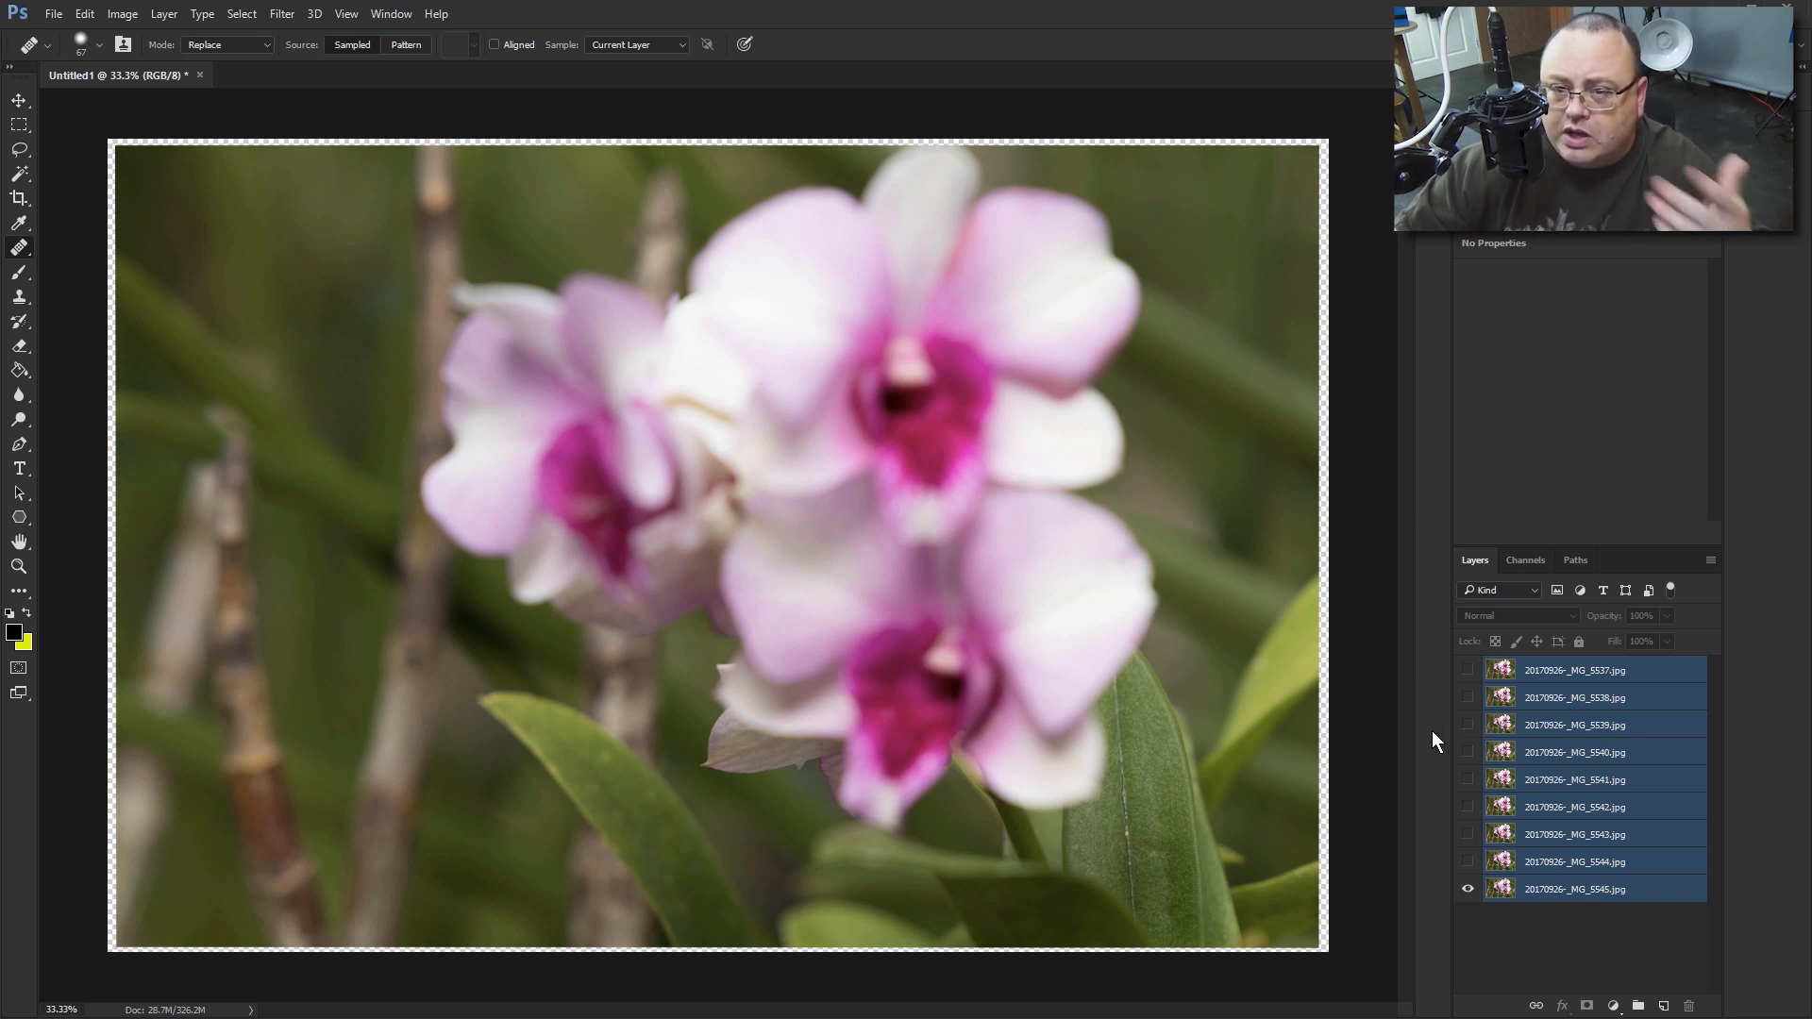
drag(1468, 670, 1467, 861)
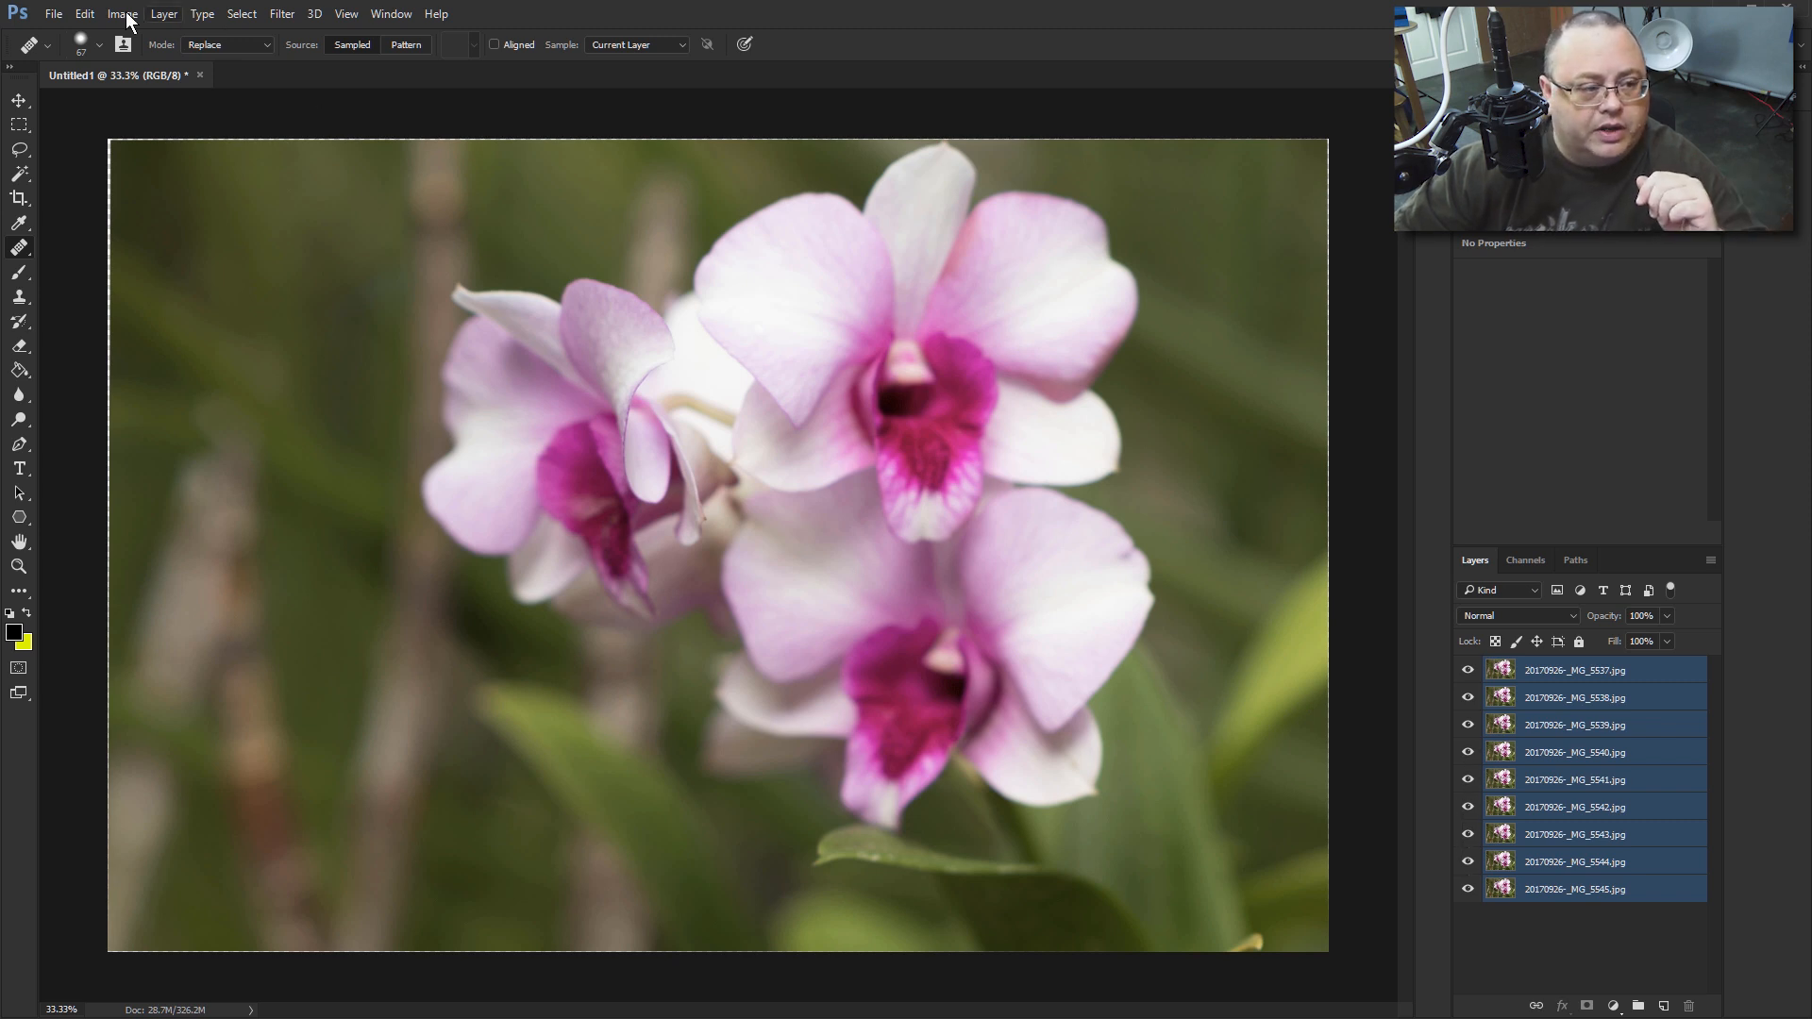
- Auto-blend the selected layers as Stack Images with Seamless Tones and Colors and Content Aware Fill Transparent Areas enabled
click(85, 15)
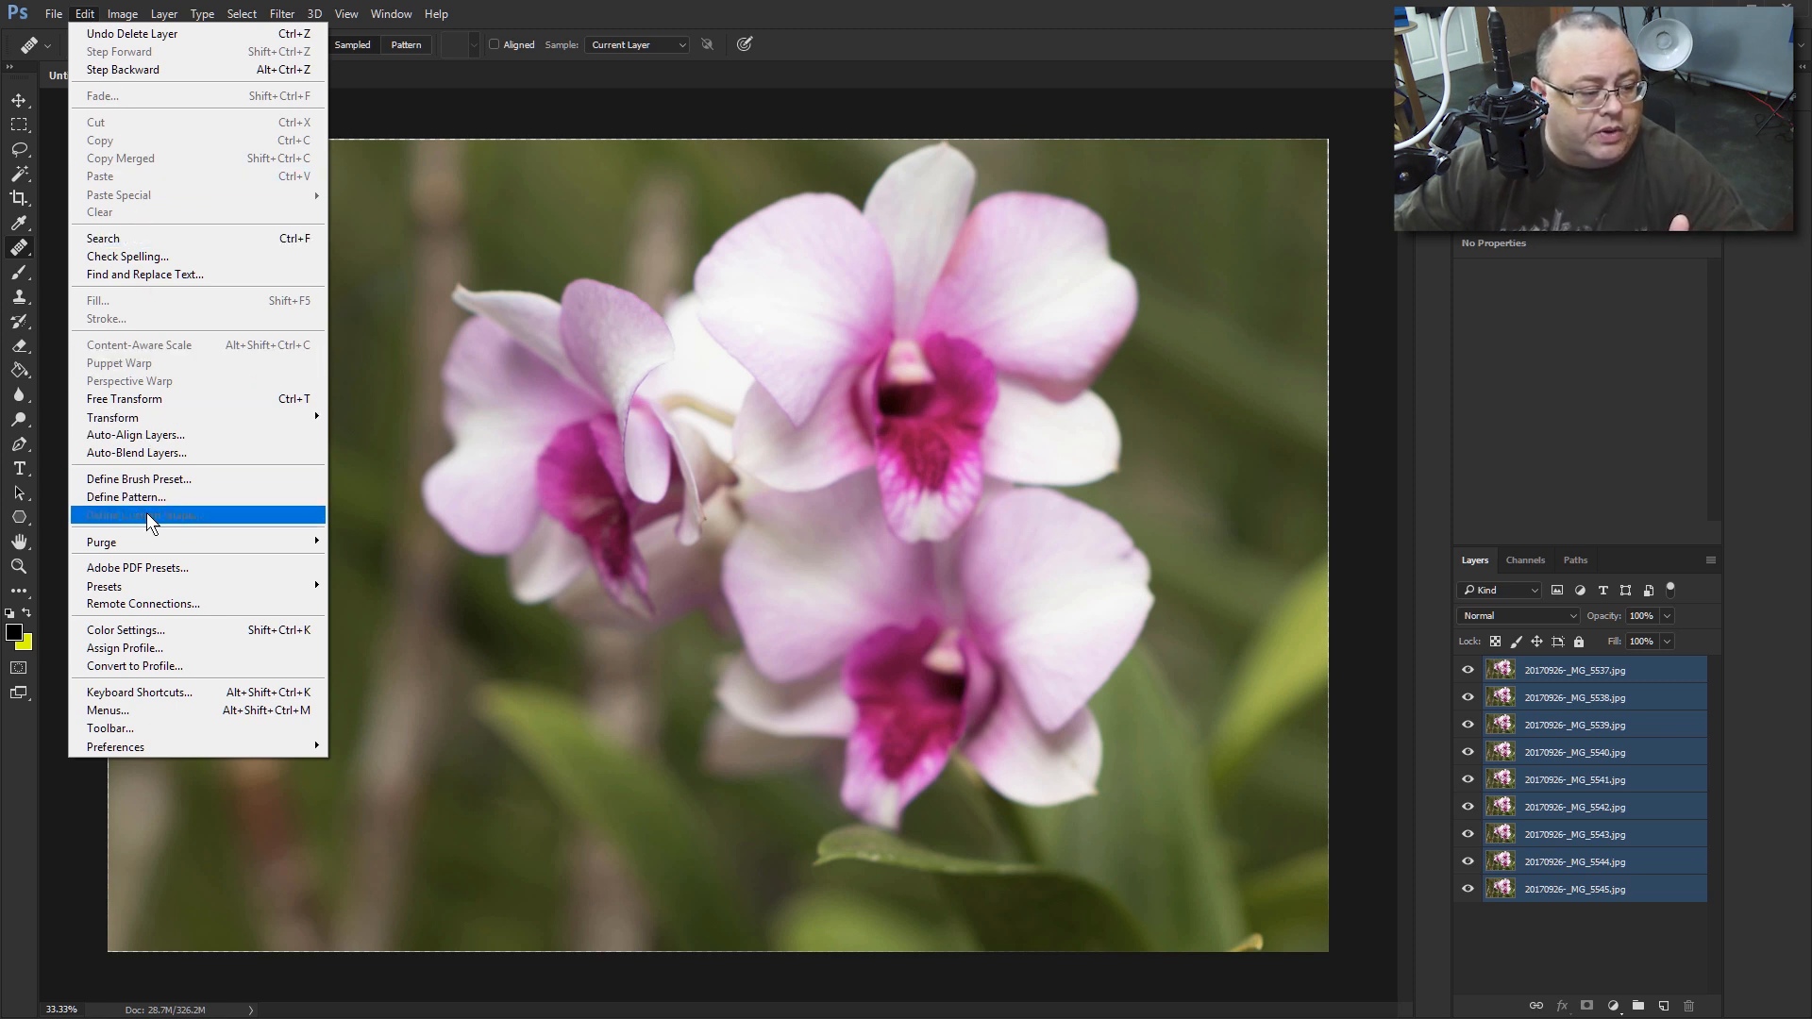
click(179, 454)
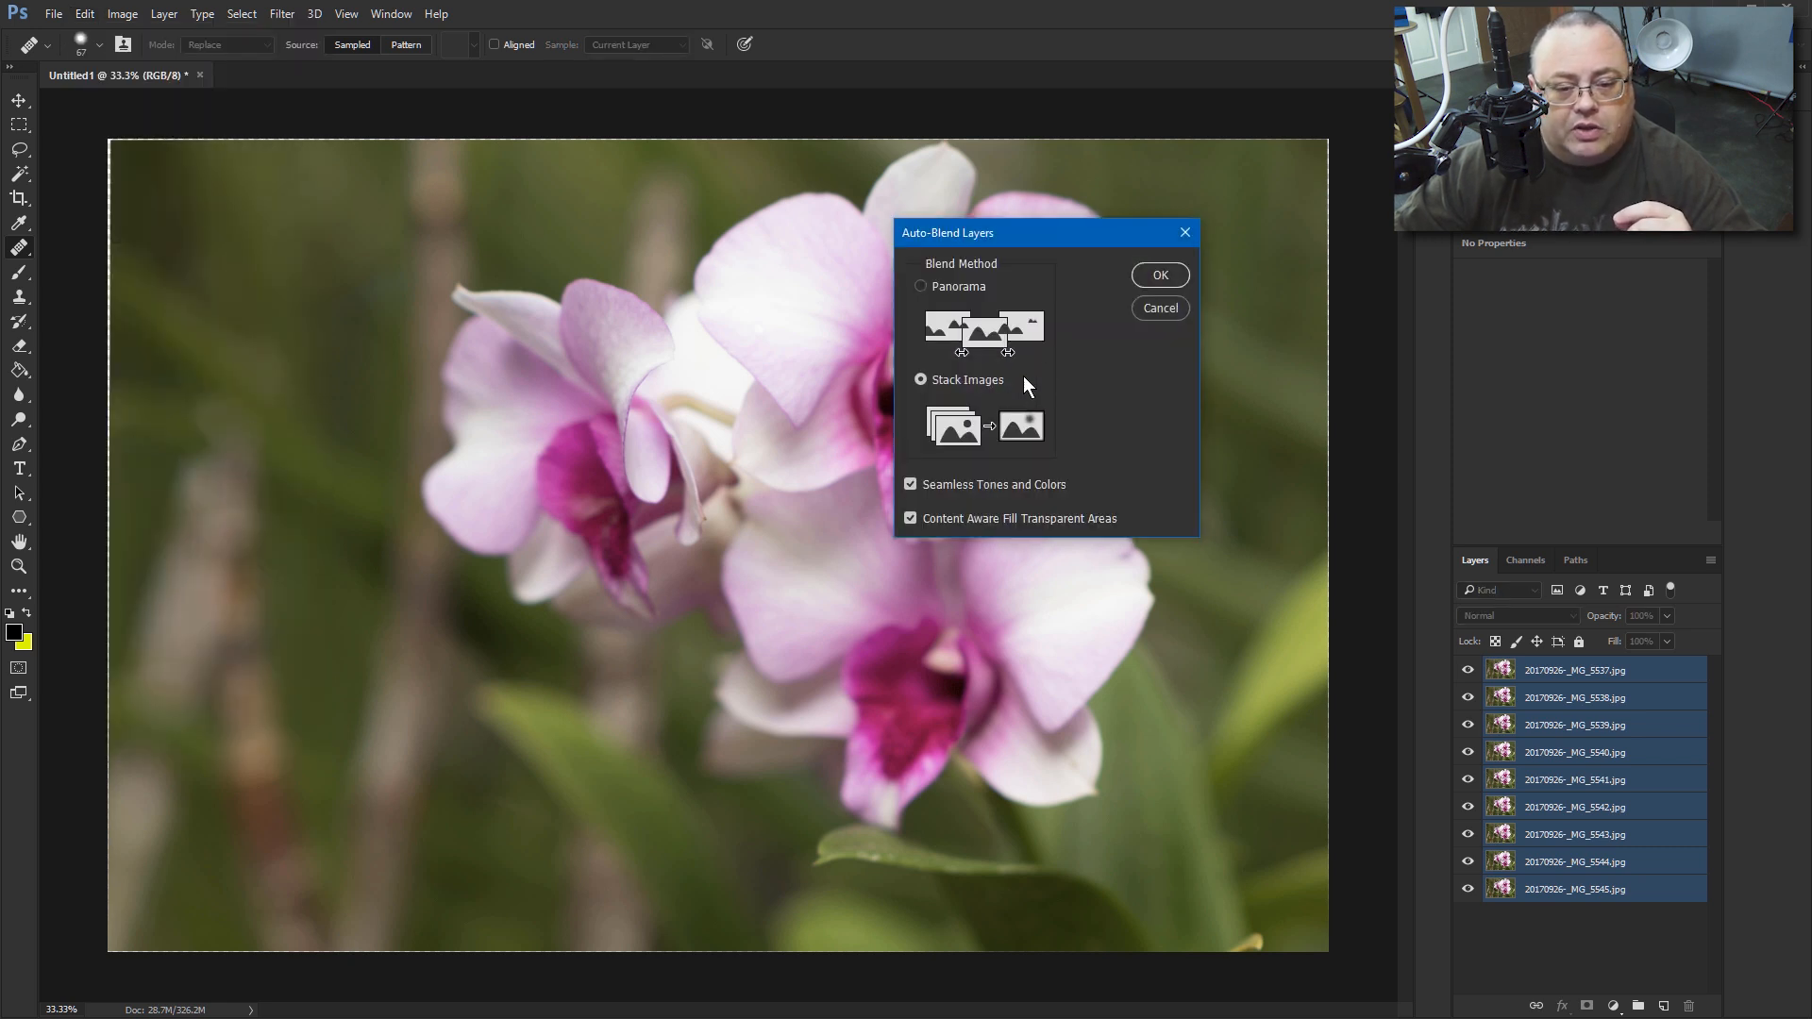
drag(1058, 230, 829, 339)
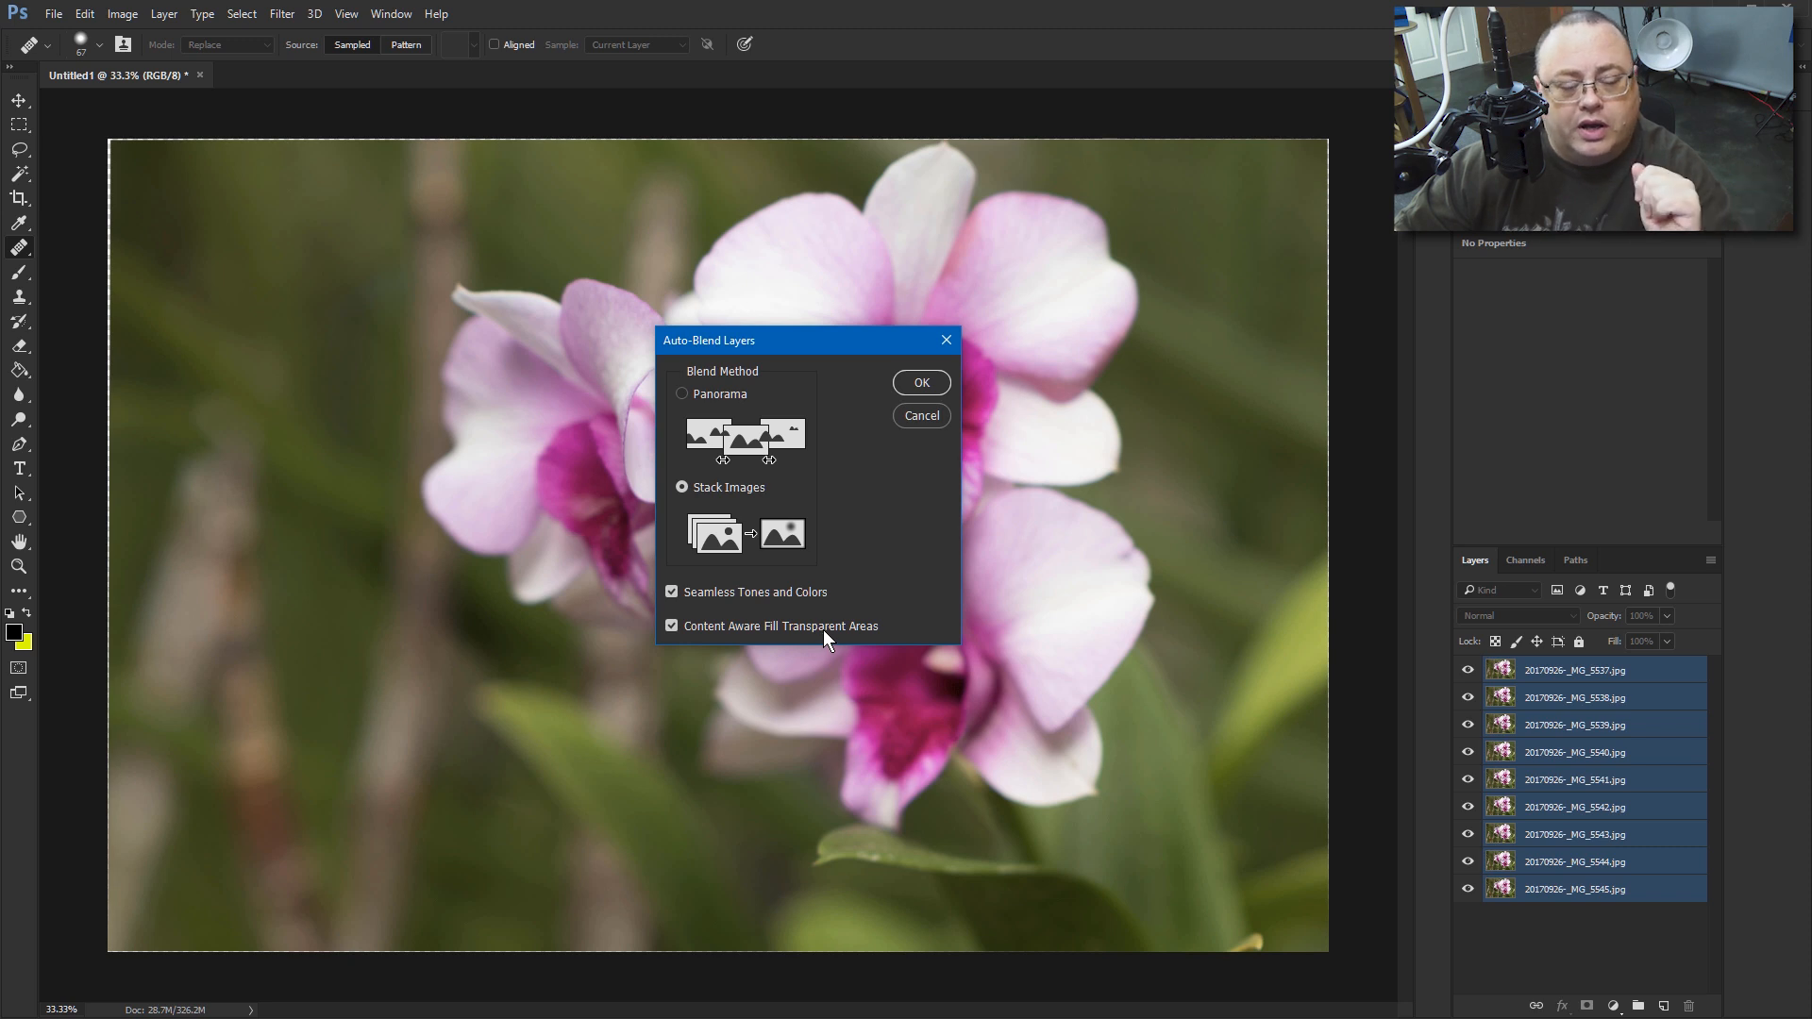
click(922, 382)
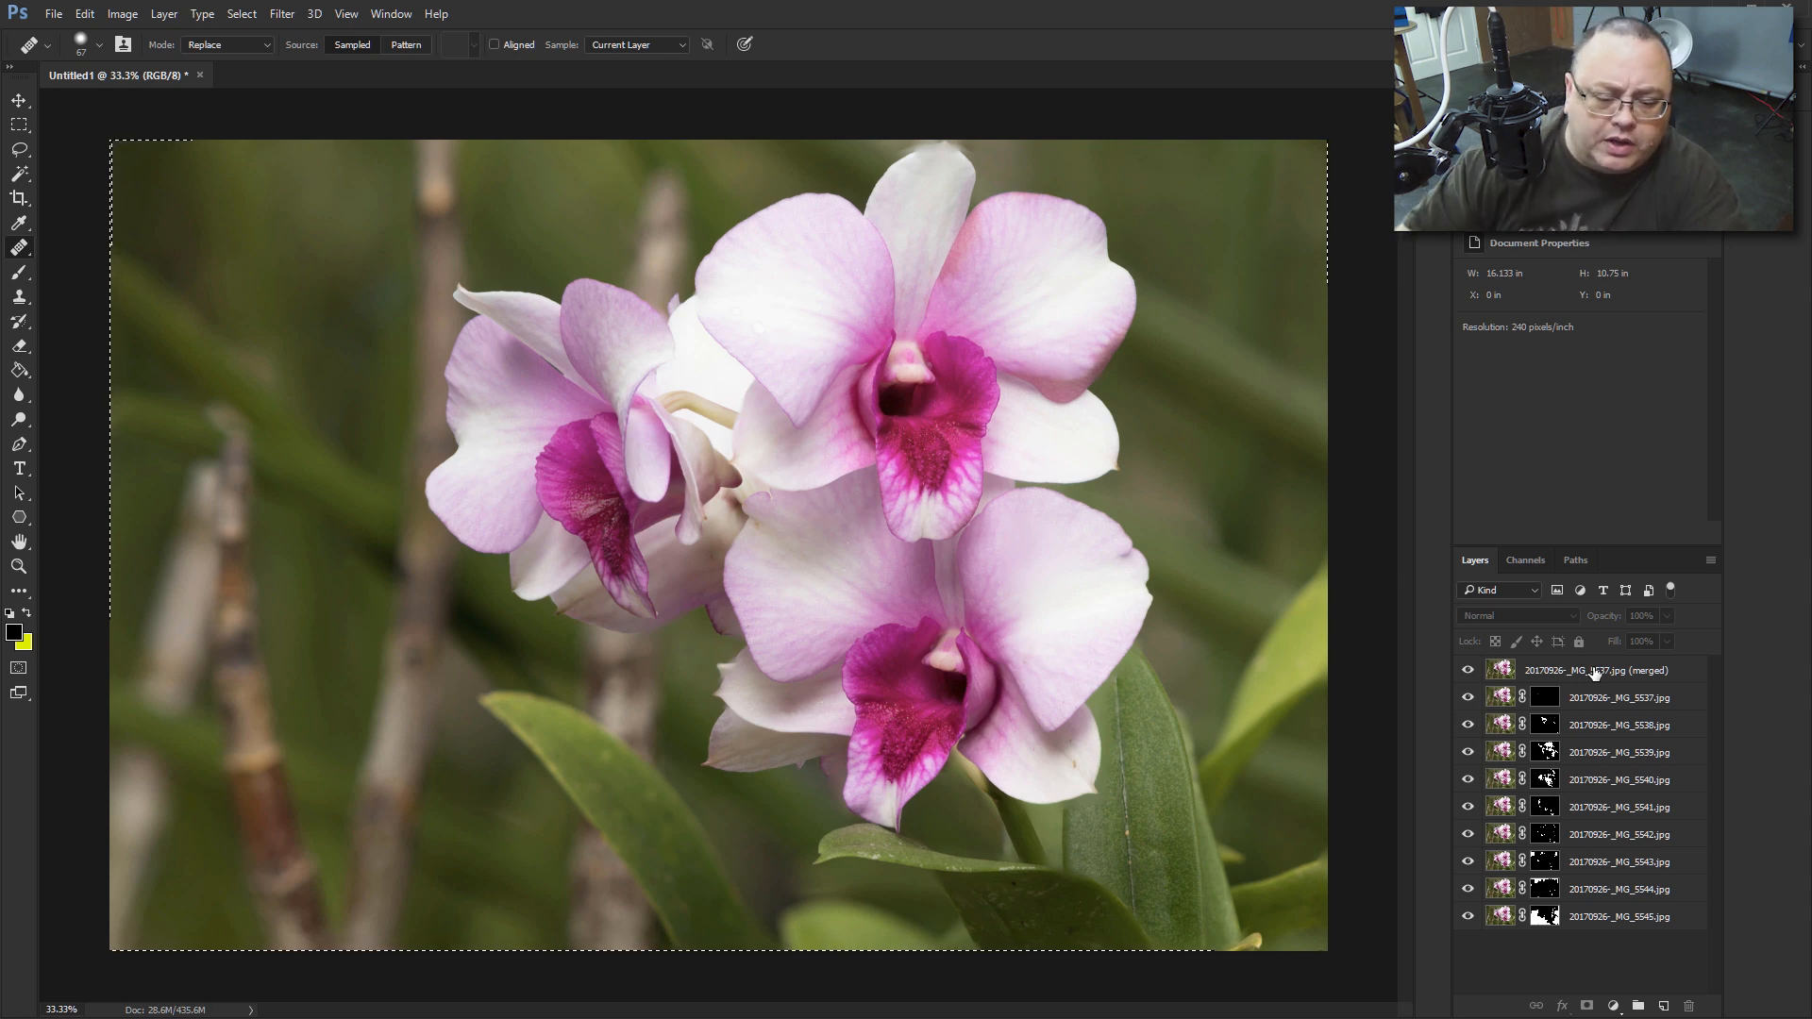
- Examine the sharpness of the blended lower flower and the neighbouring leaf up close
scroll(1106, 775, up, 6)
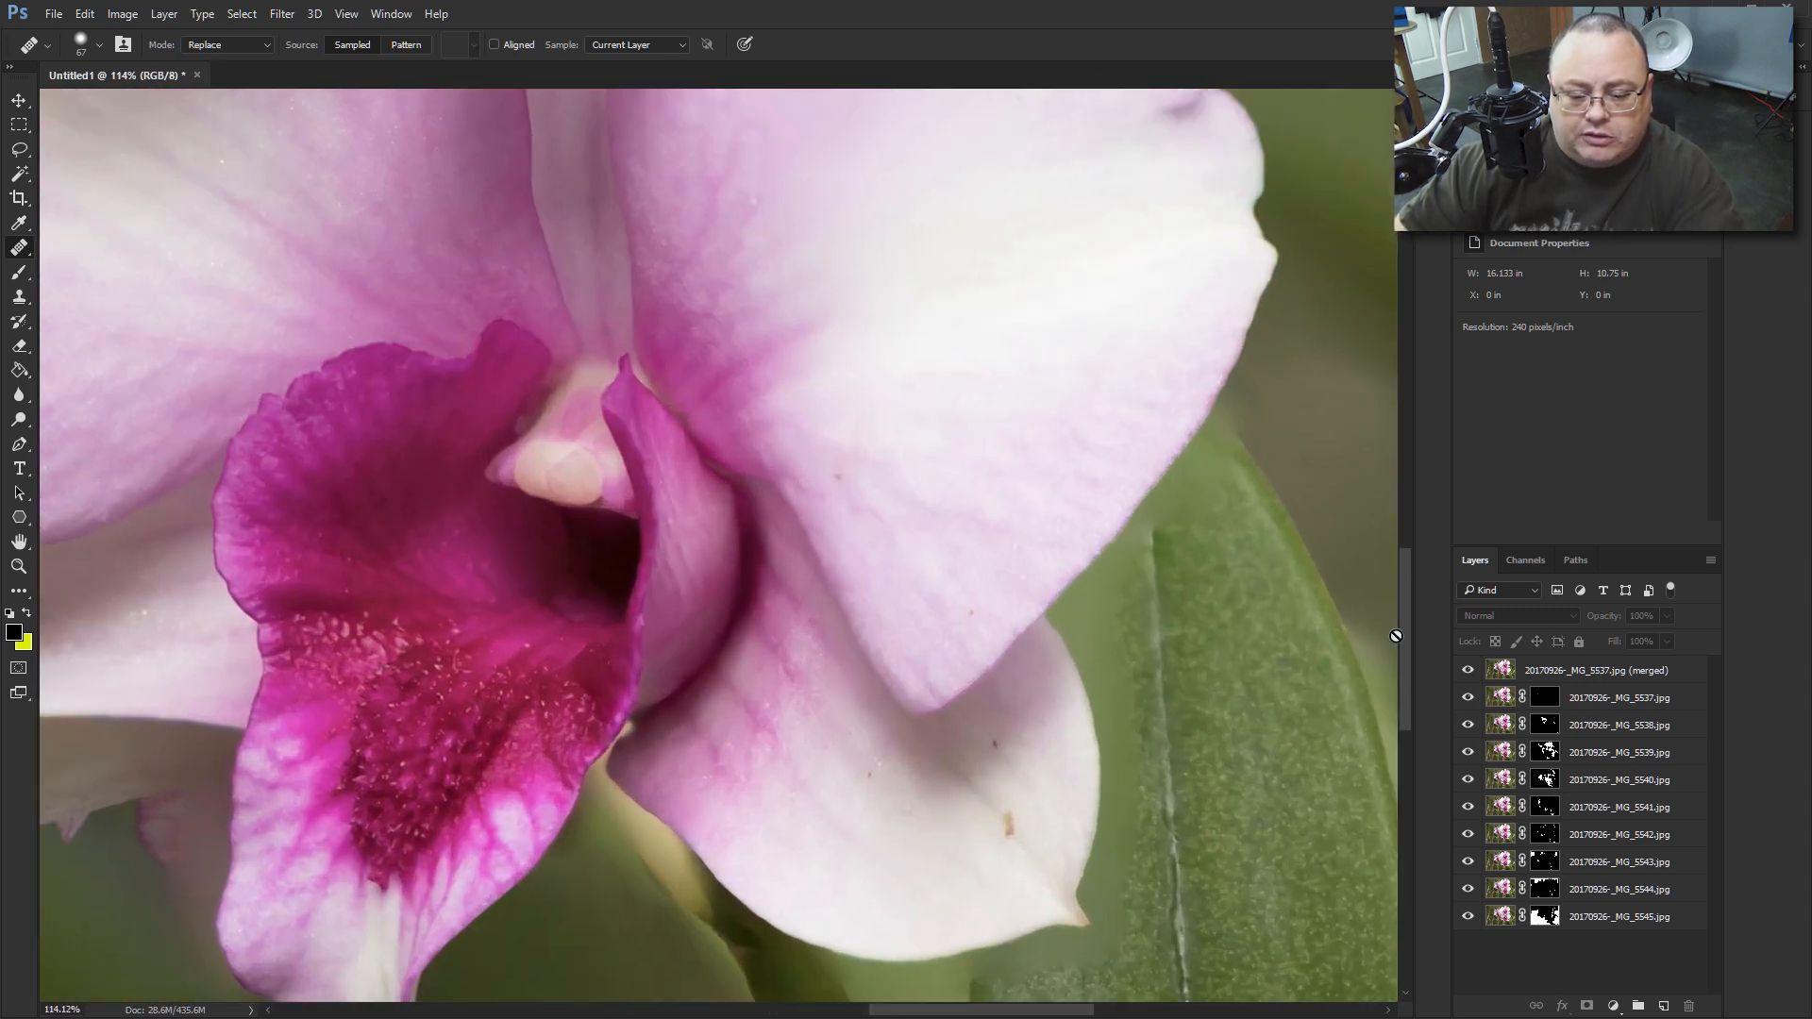
drag(1407, 620, 1407, 660)
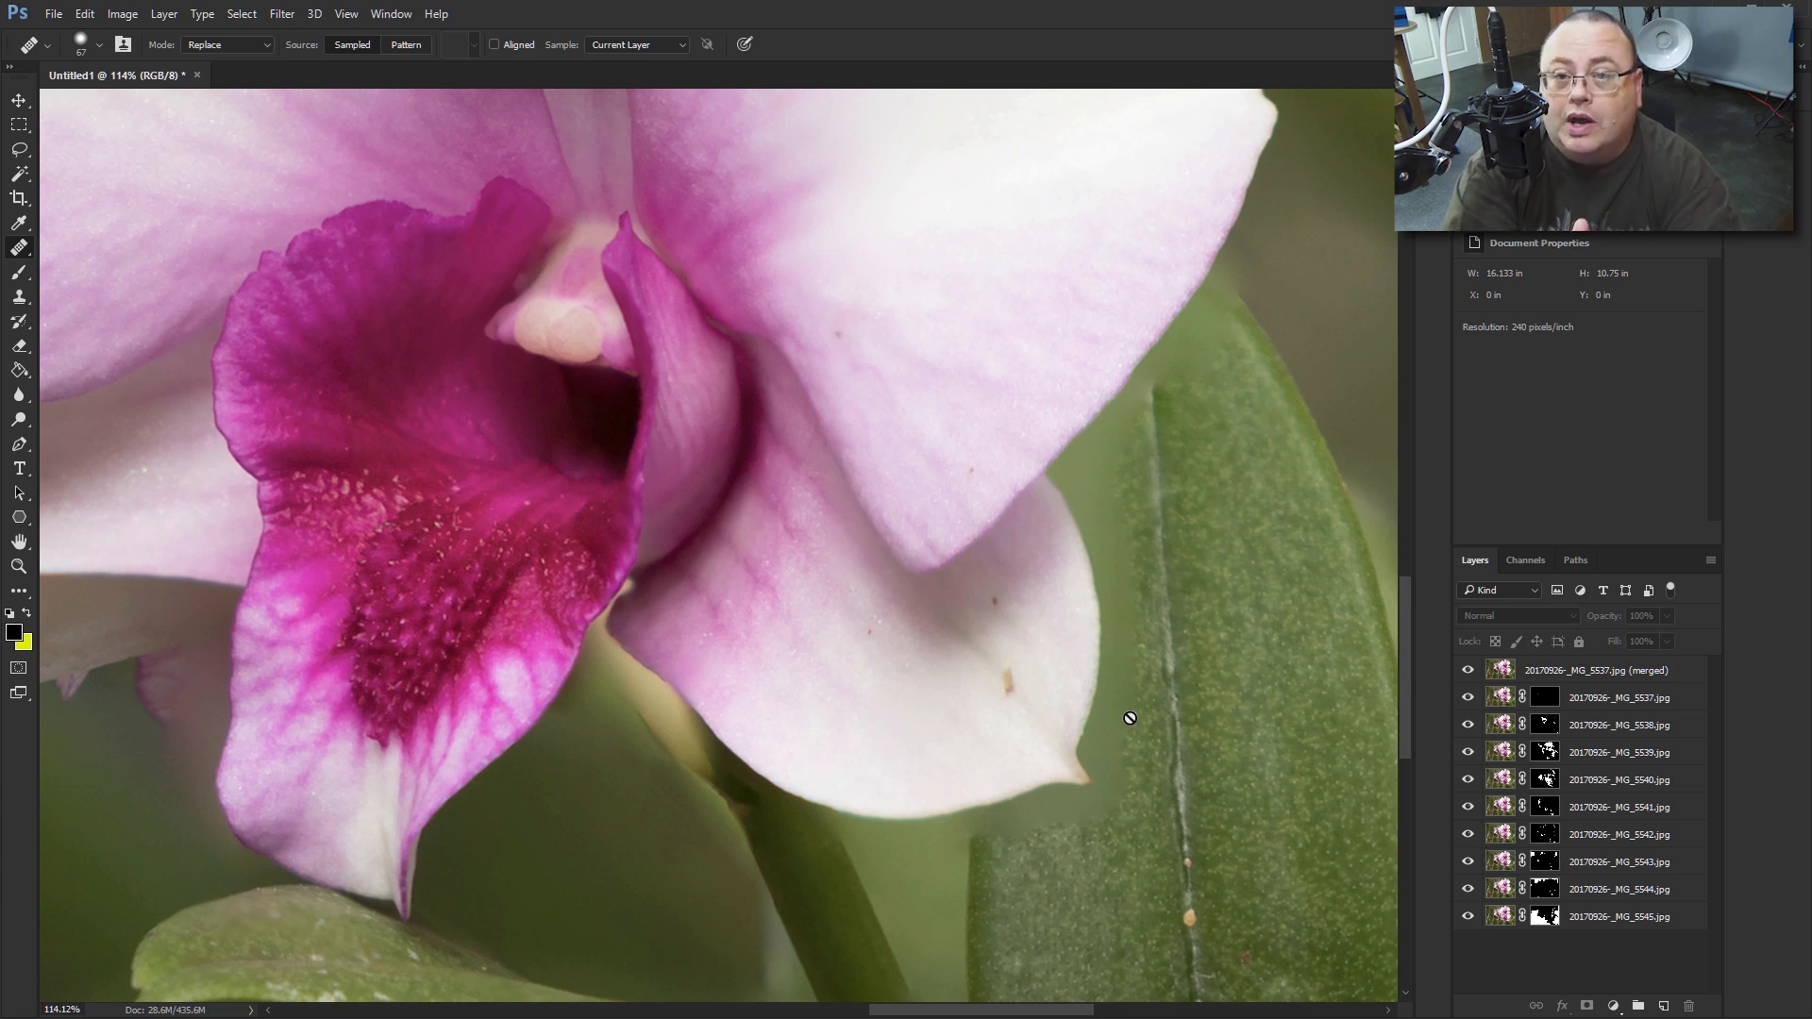
- Hide the merged layer and the masked layers 5537 through 5545 one by one to examine which areas each contributes to the full image
scroll(994, 494, down, 5)
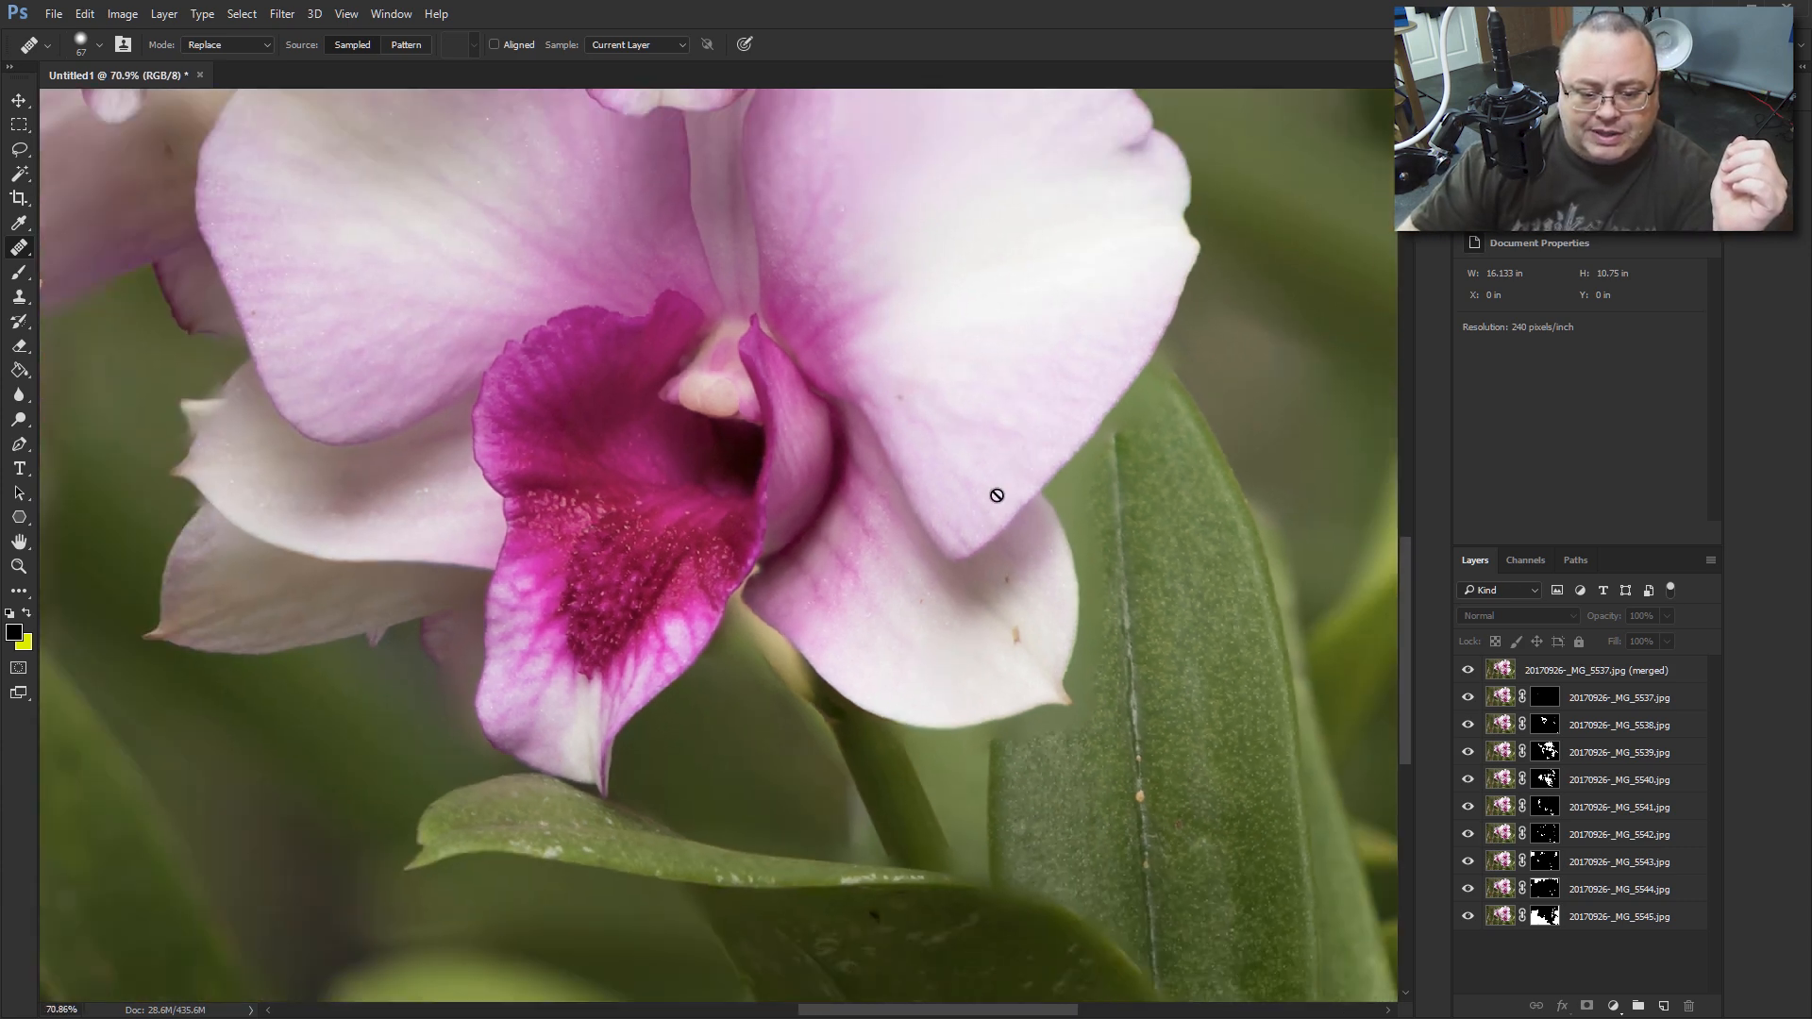
key(ctrl+0)
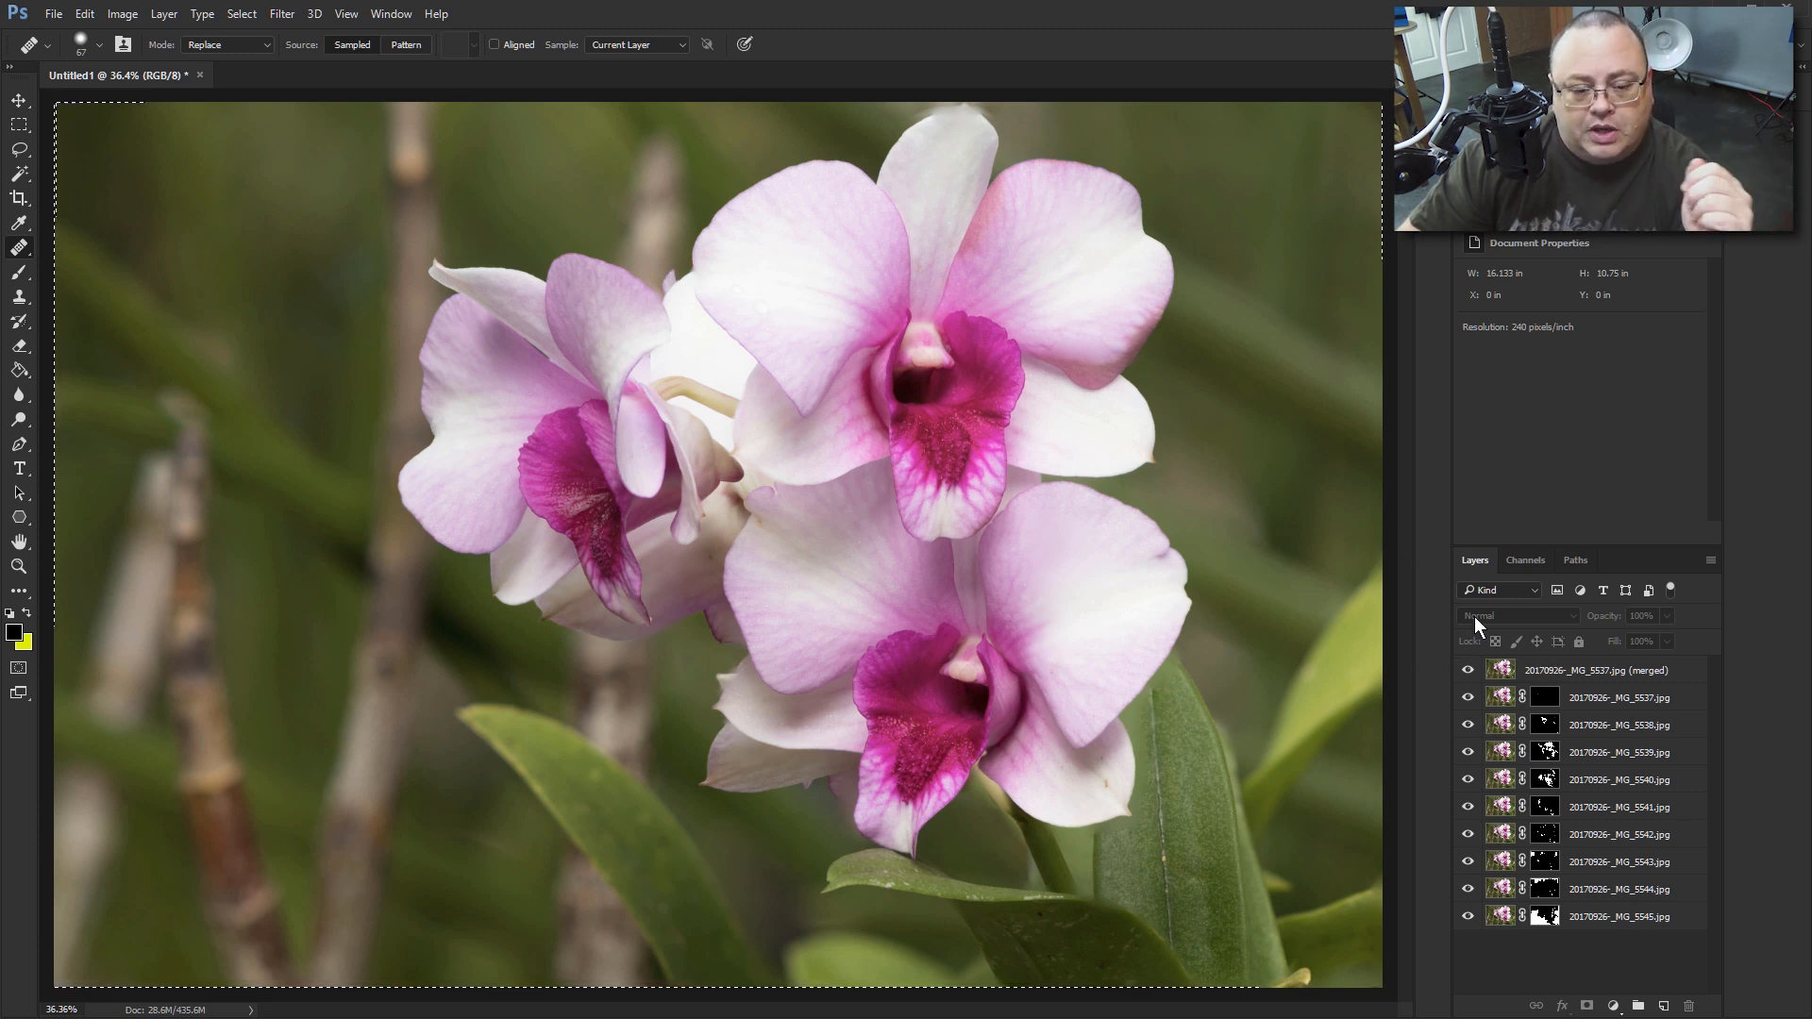
click(1467, 671)
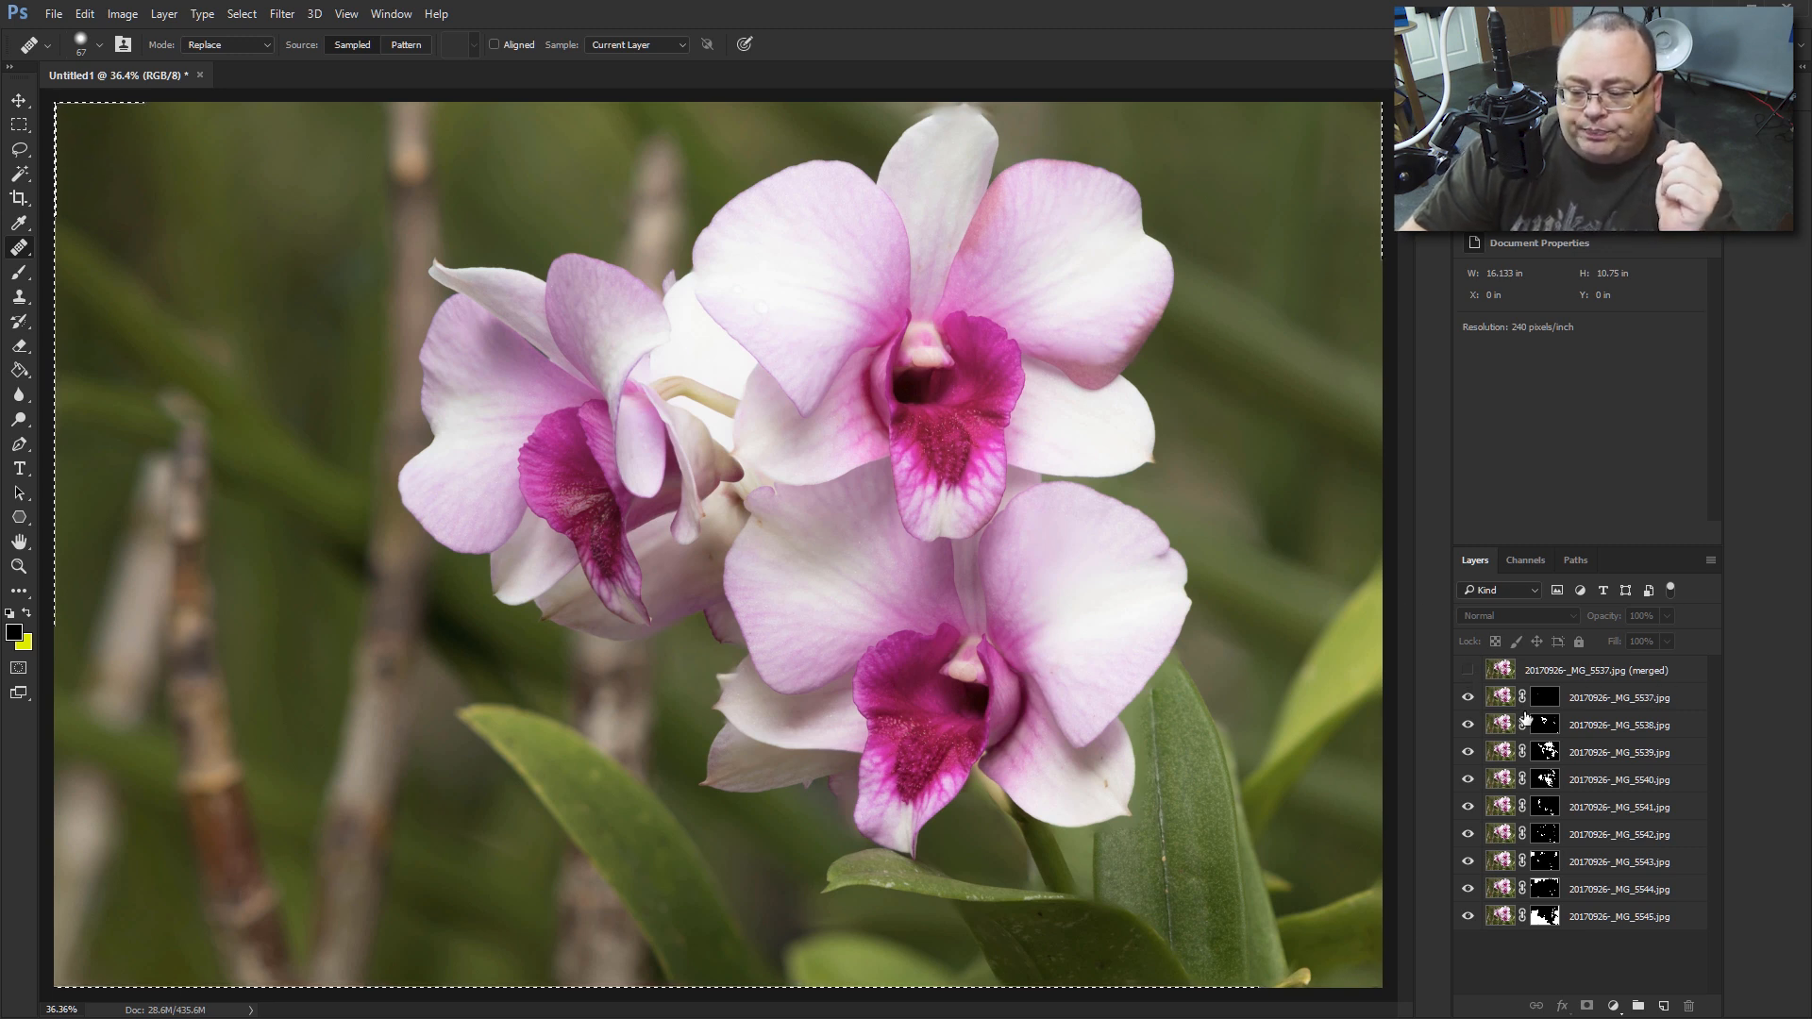
click(1467, 698)
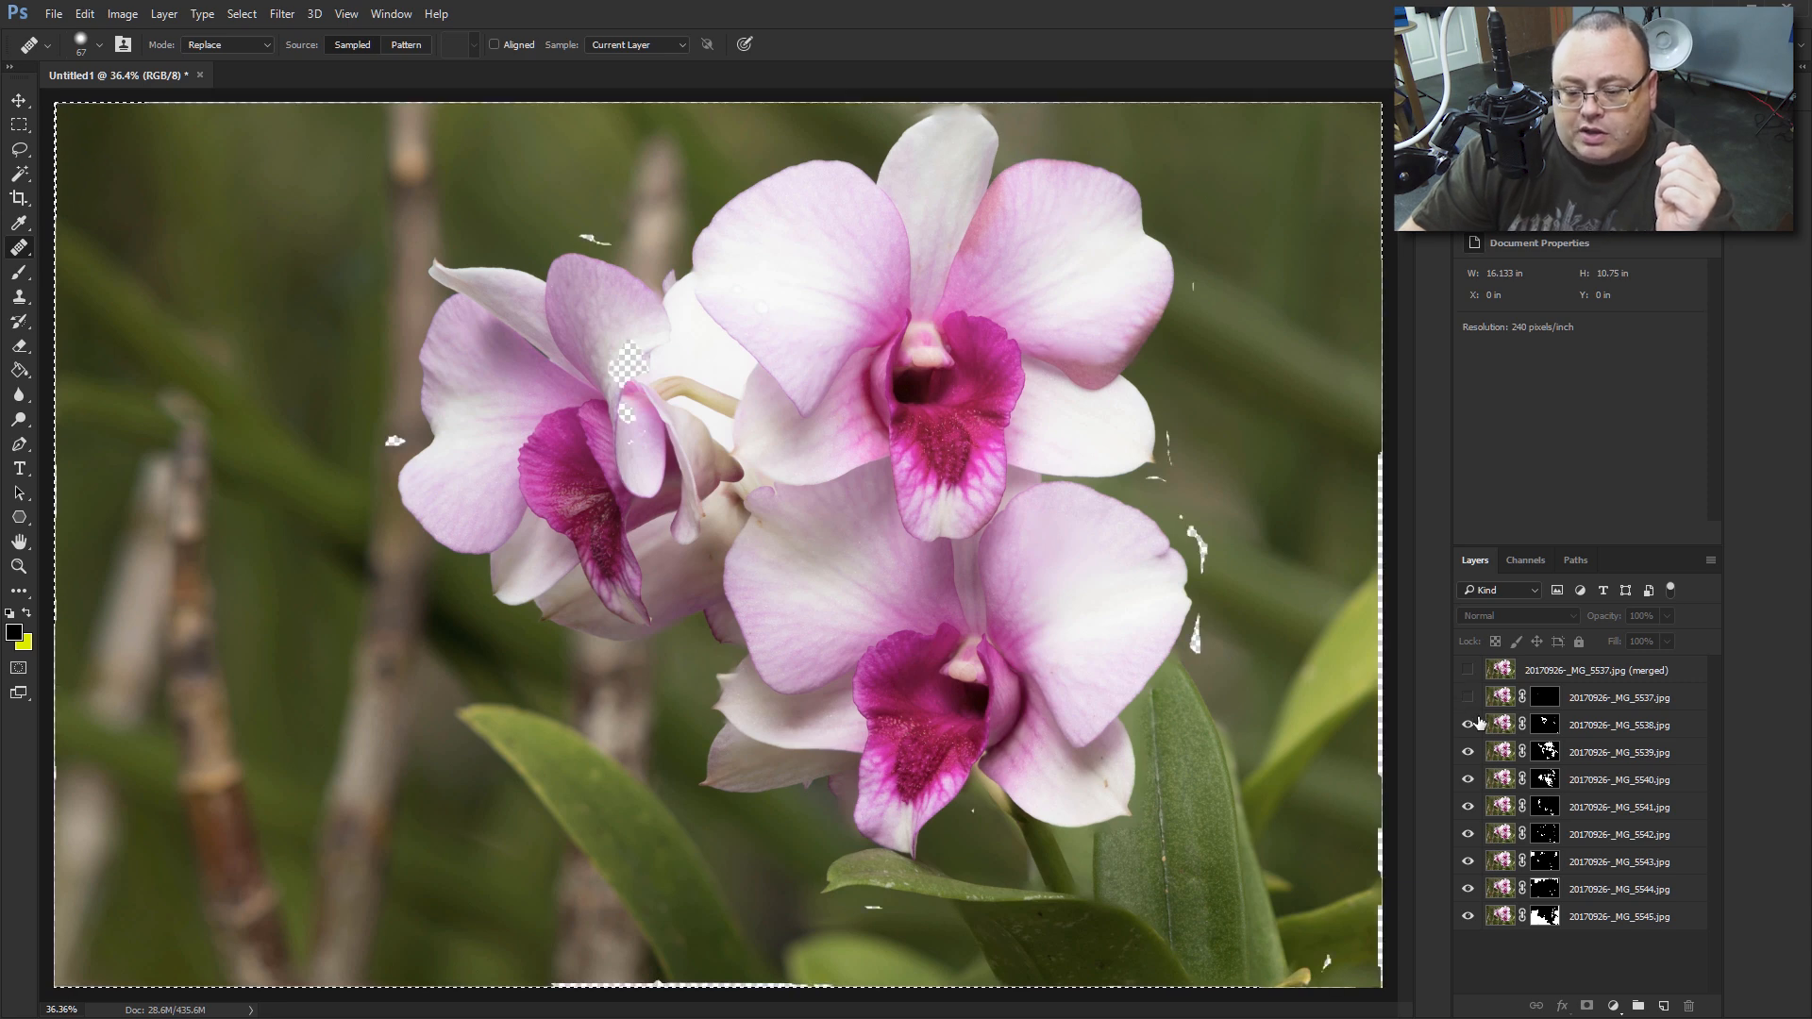
click(1467, 726)
click(1468, 753)
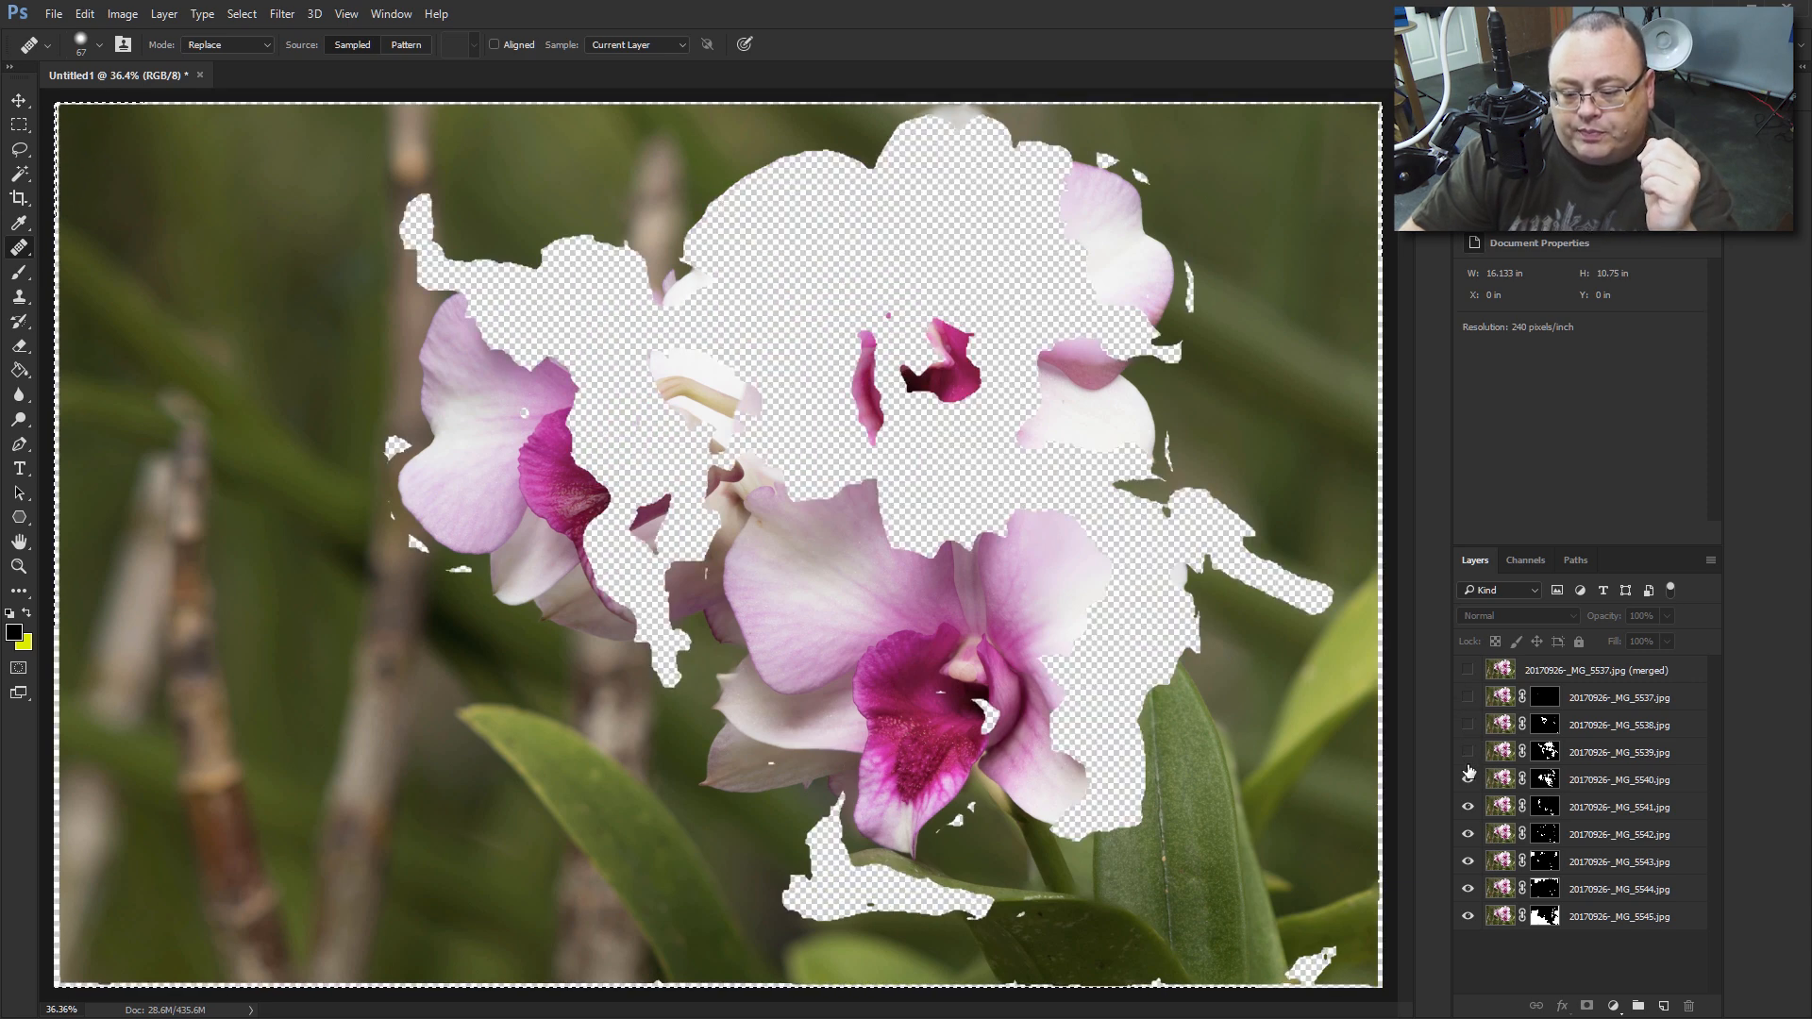
click(1468, 779)
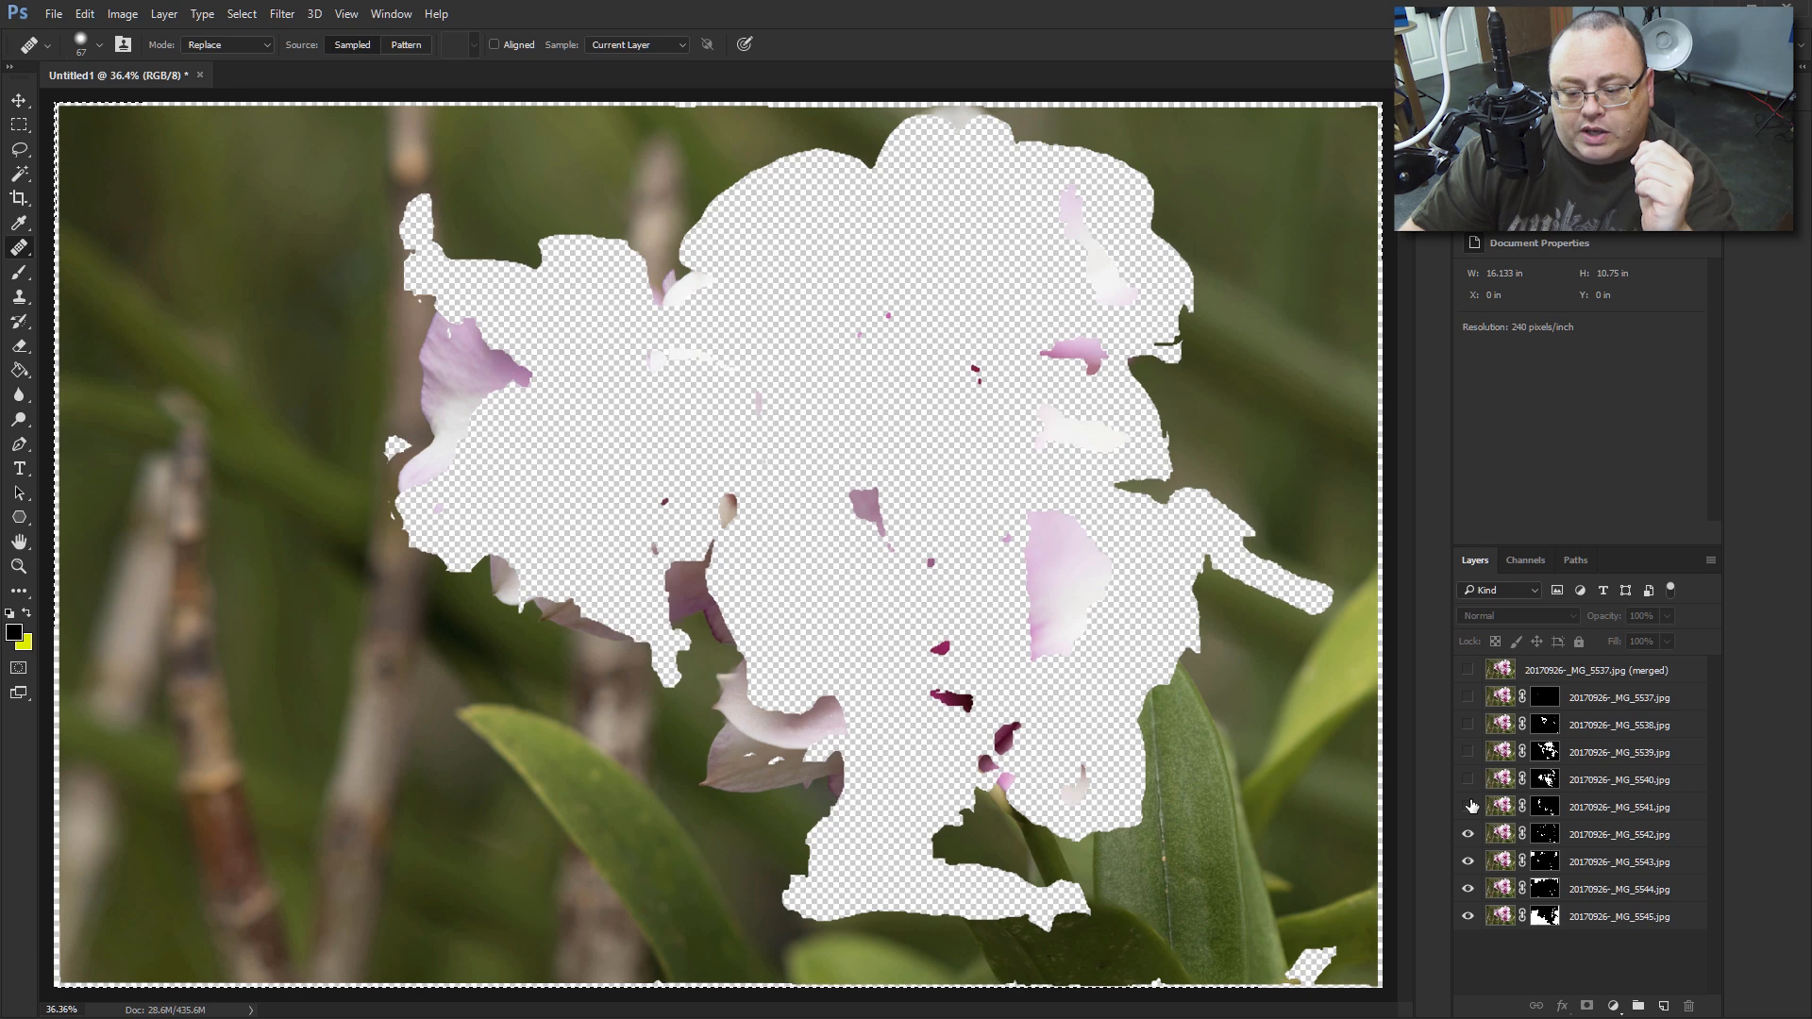
click(1468, 806)
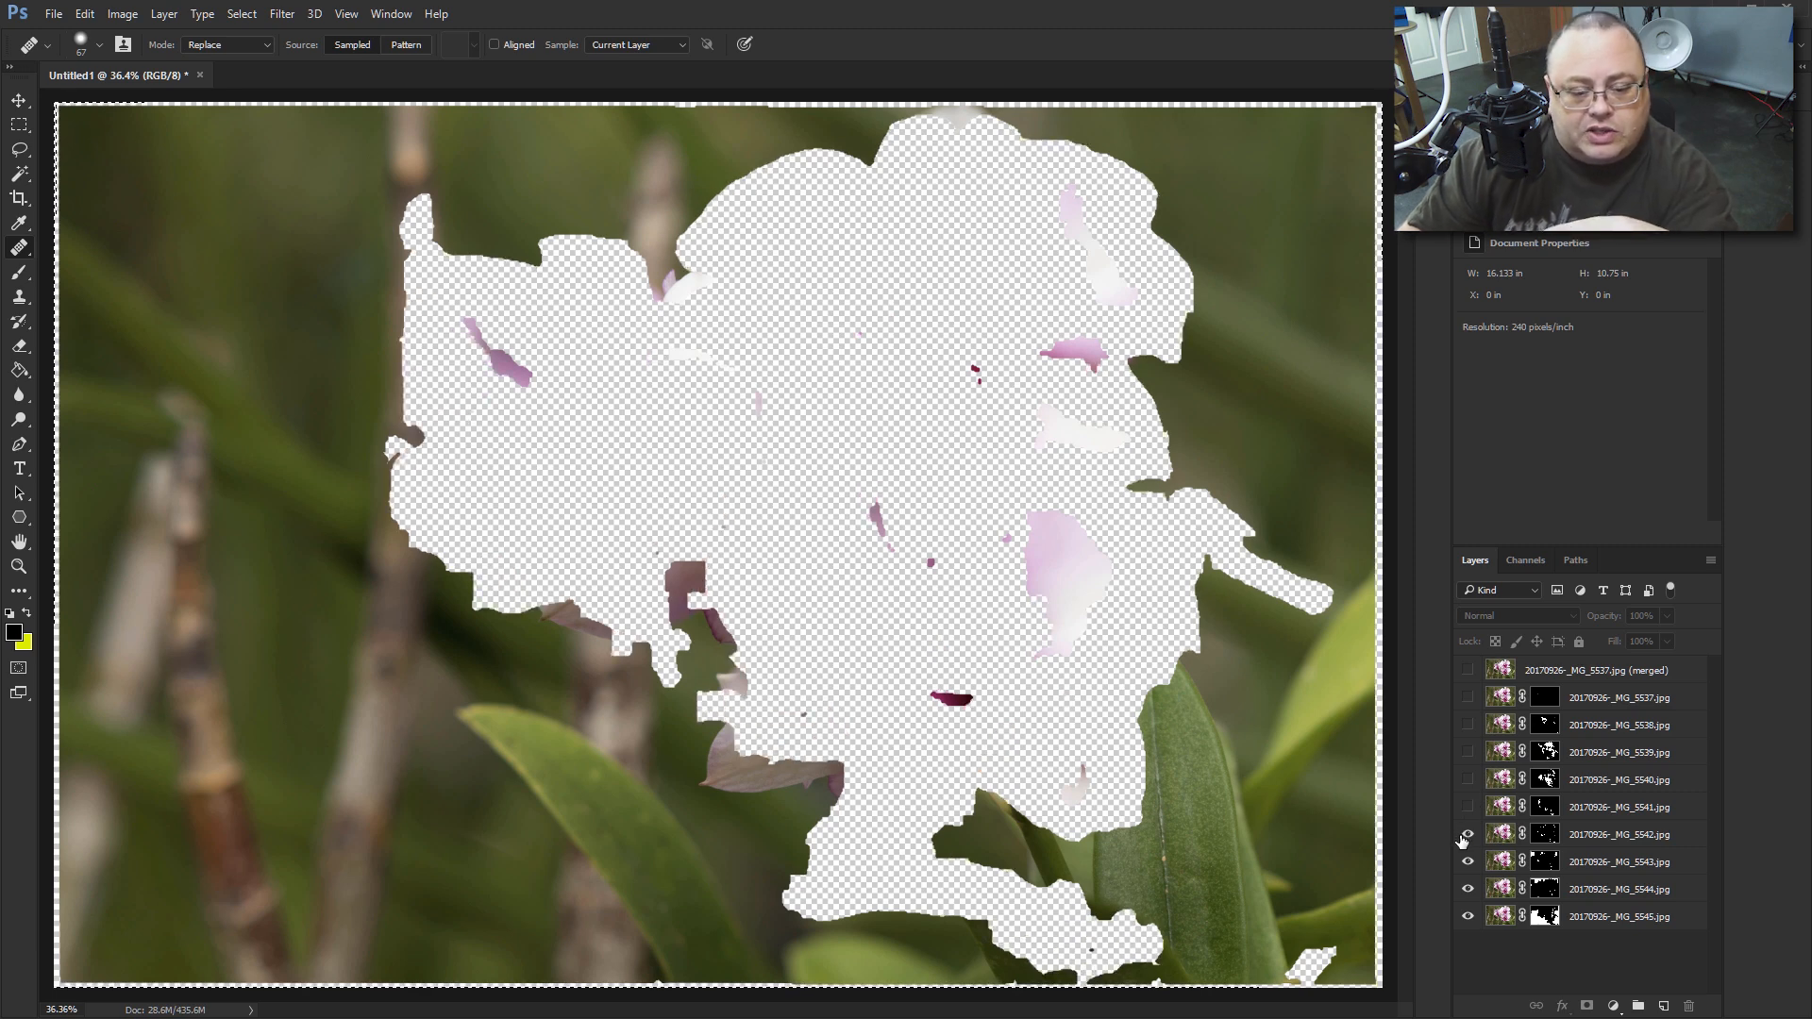
click(1467, 834)
click(1467, 861)
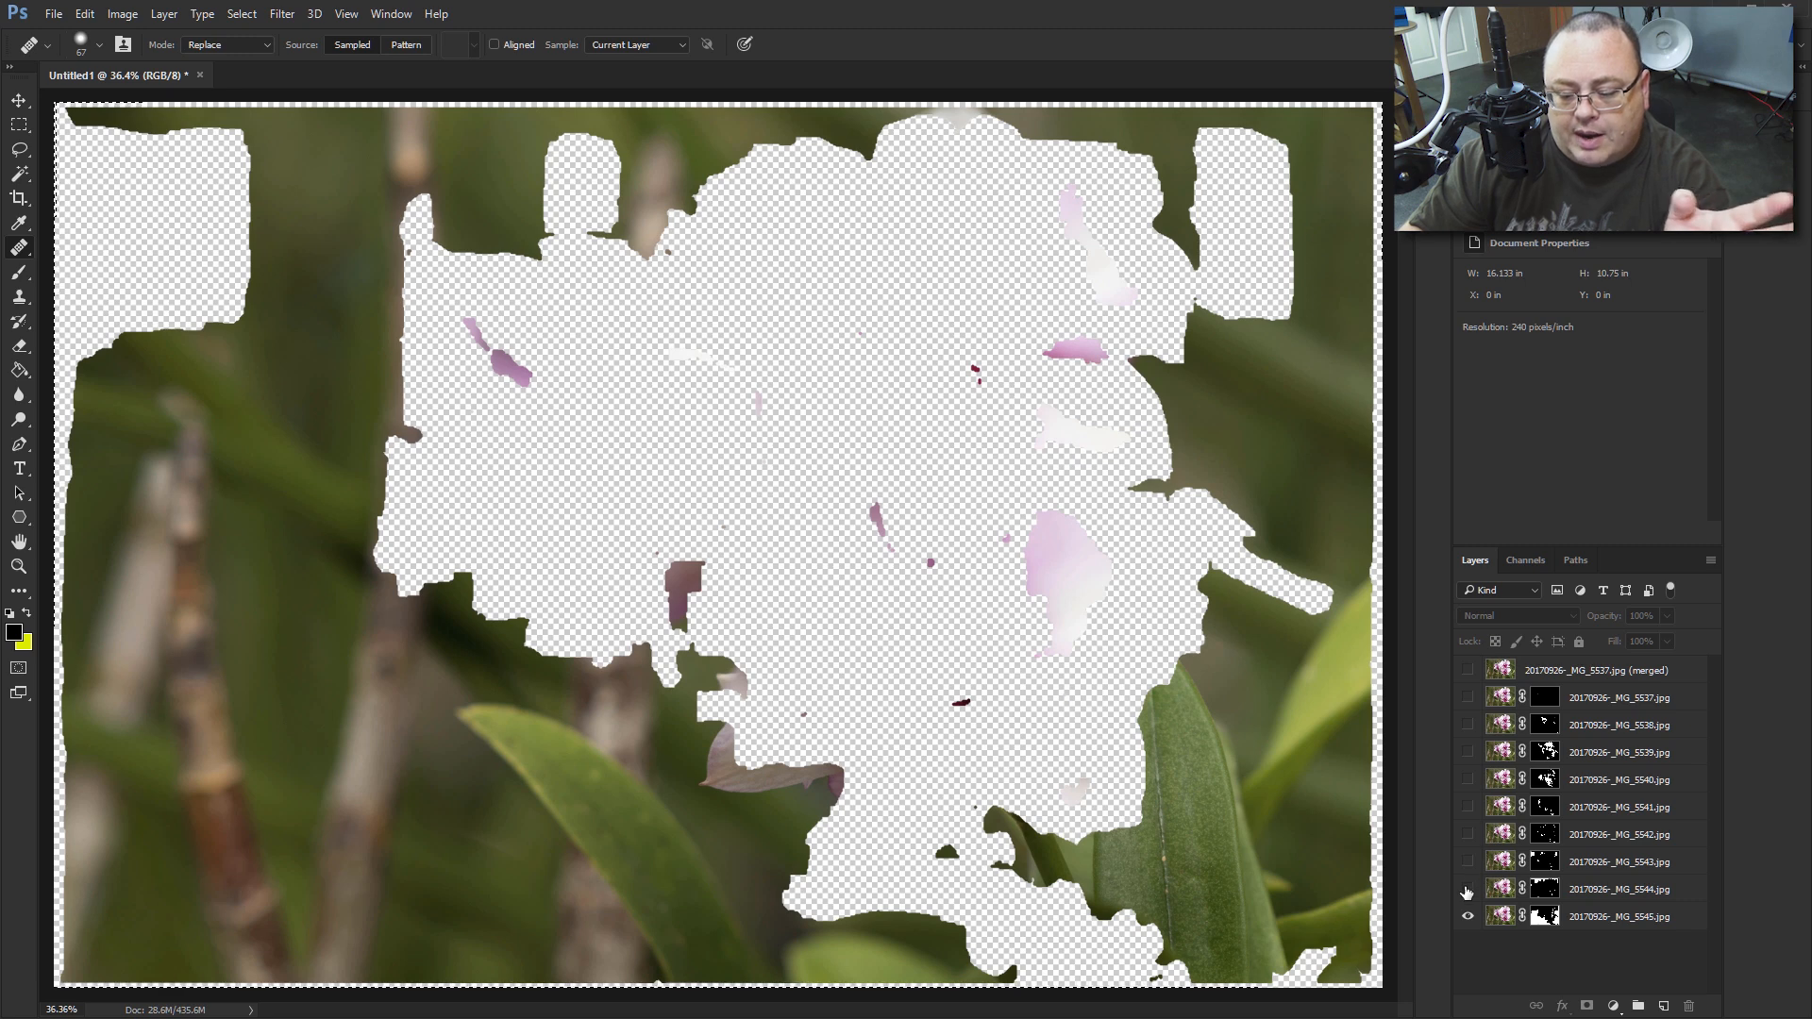
click(1467, 888)
click(1469, 916)
- Show the masked layers again one by one from 5545 up to 5537 to examine how they build up the blend
click(1469, 917)
click(1467, 889)
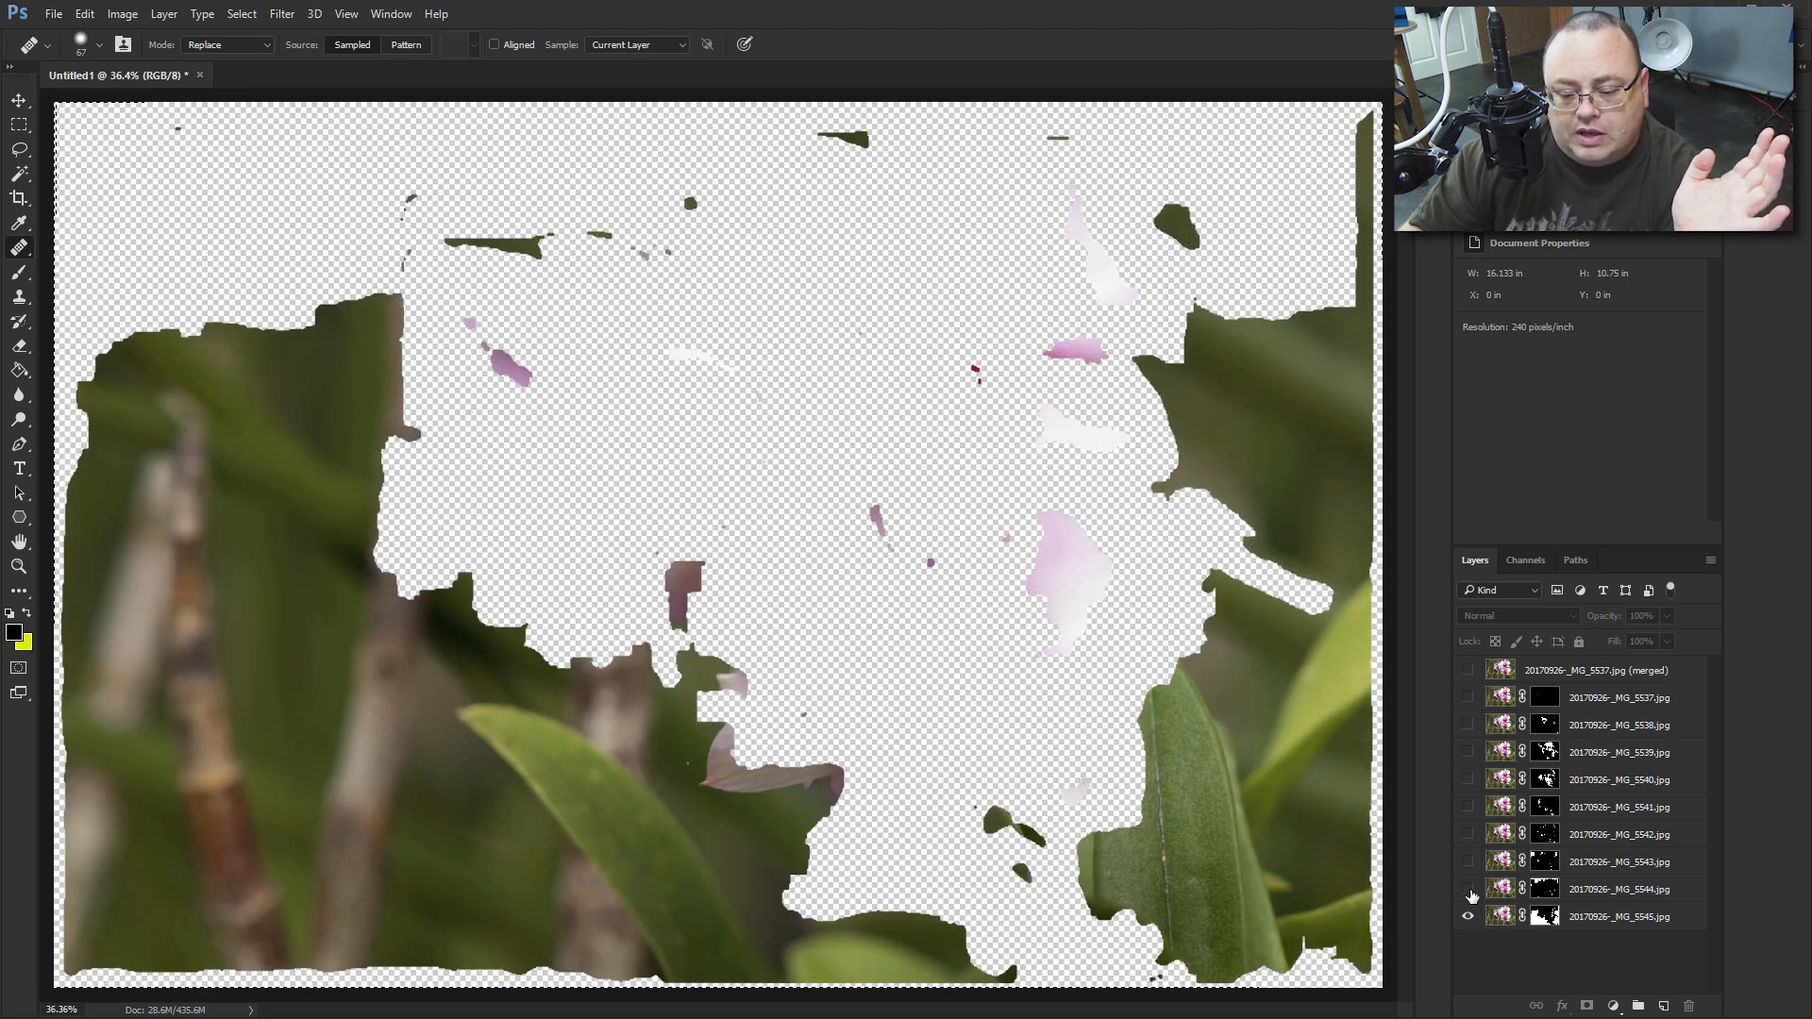
click(1467, 861)
click(1467, 834)
click(1468, 806)
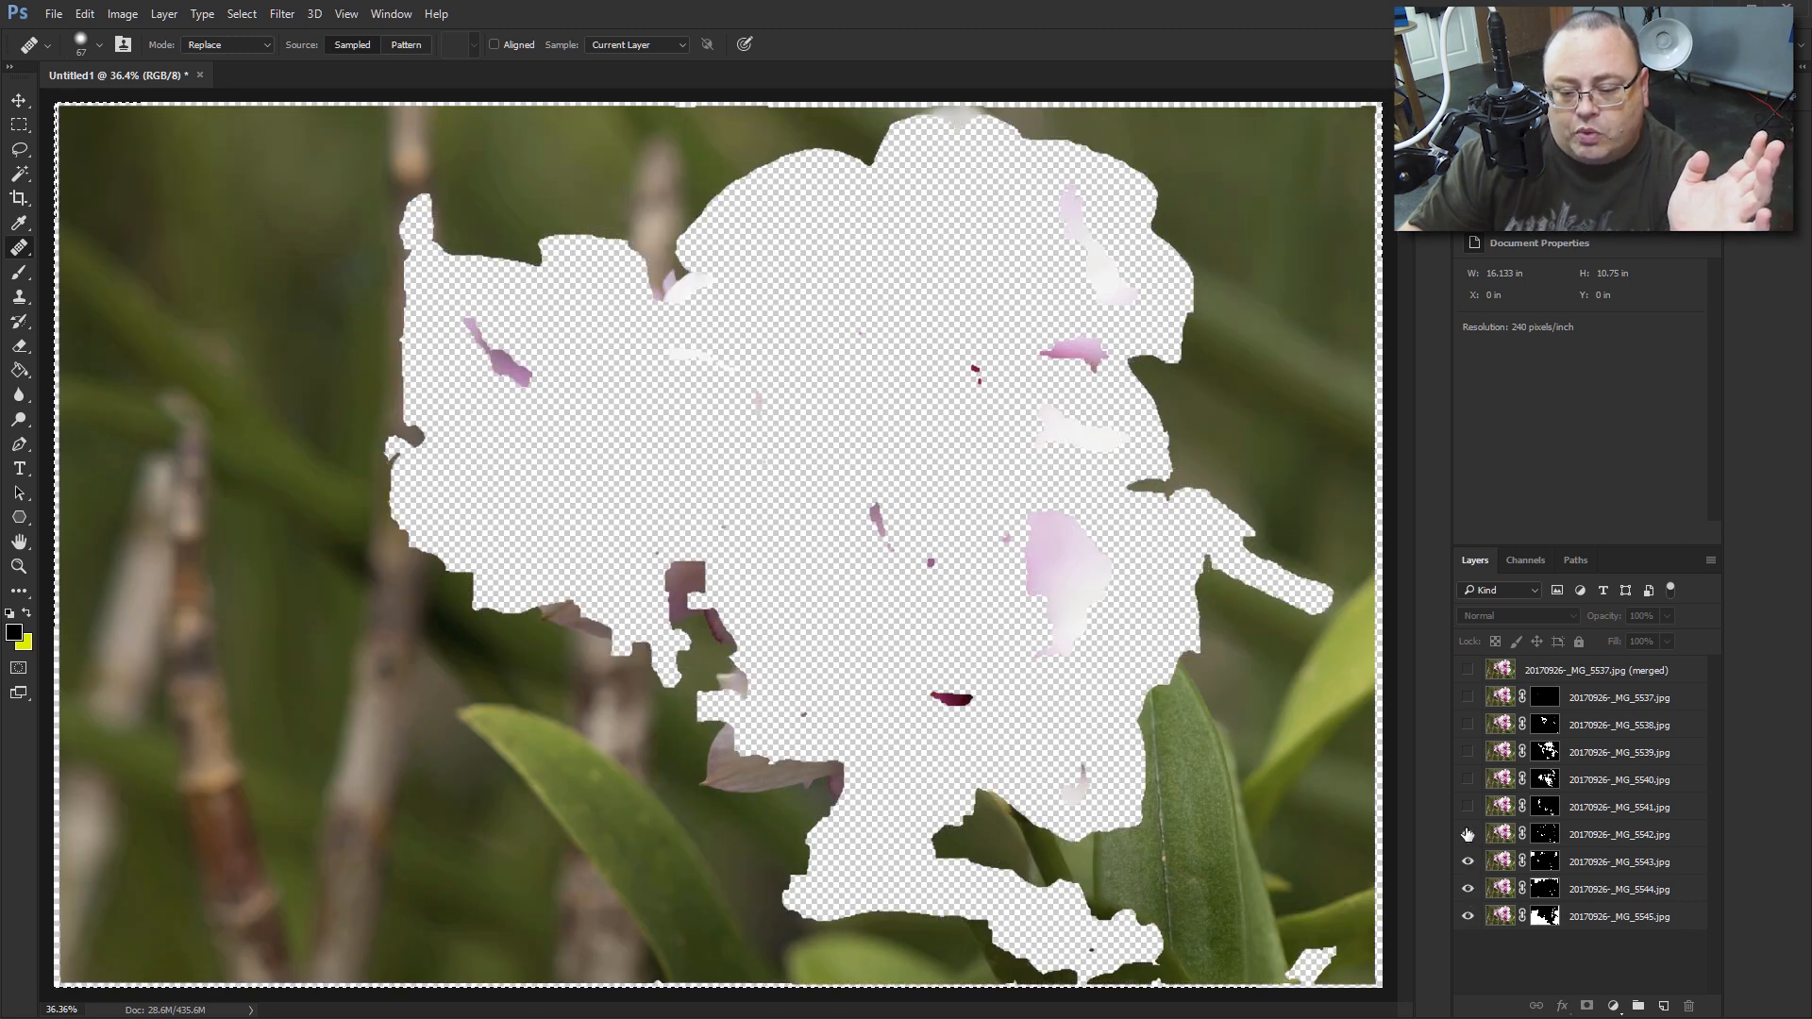
click(1468, 779)
click(1468, 779)
click(1468, 752)
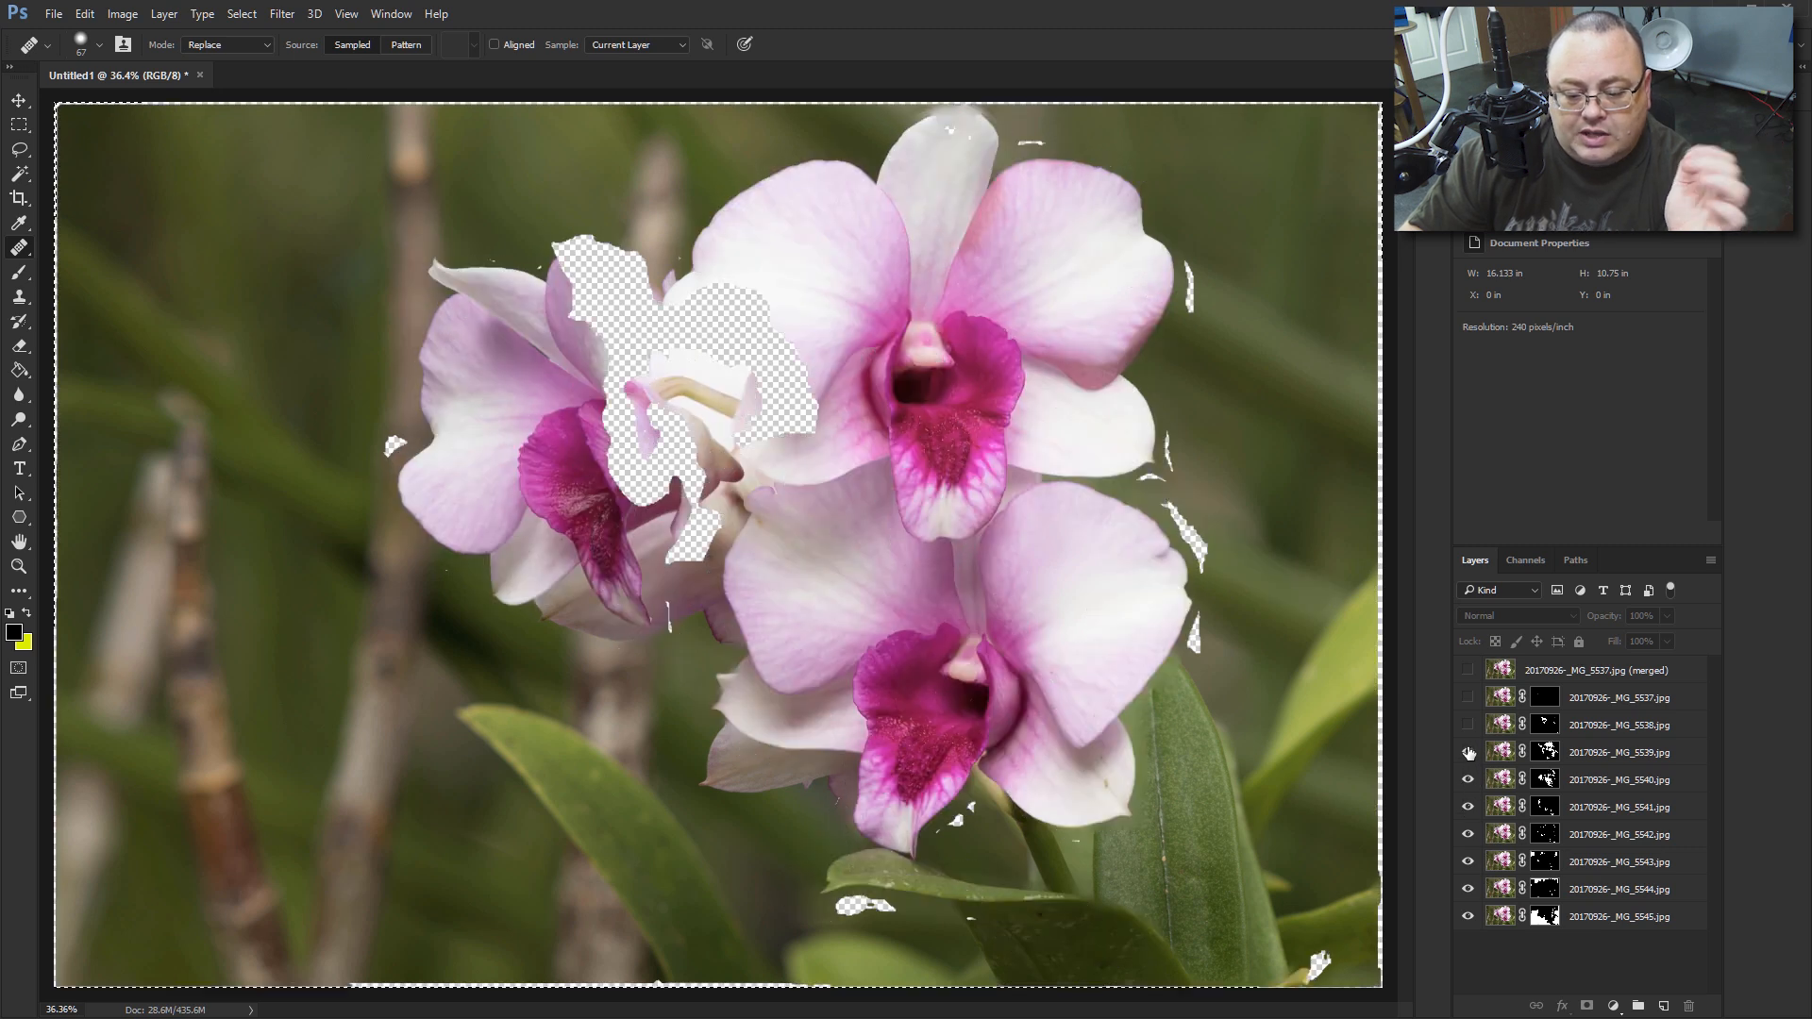
click(1468, 725)
click(1467, 697)
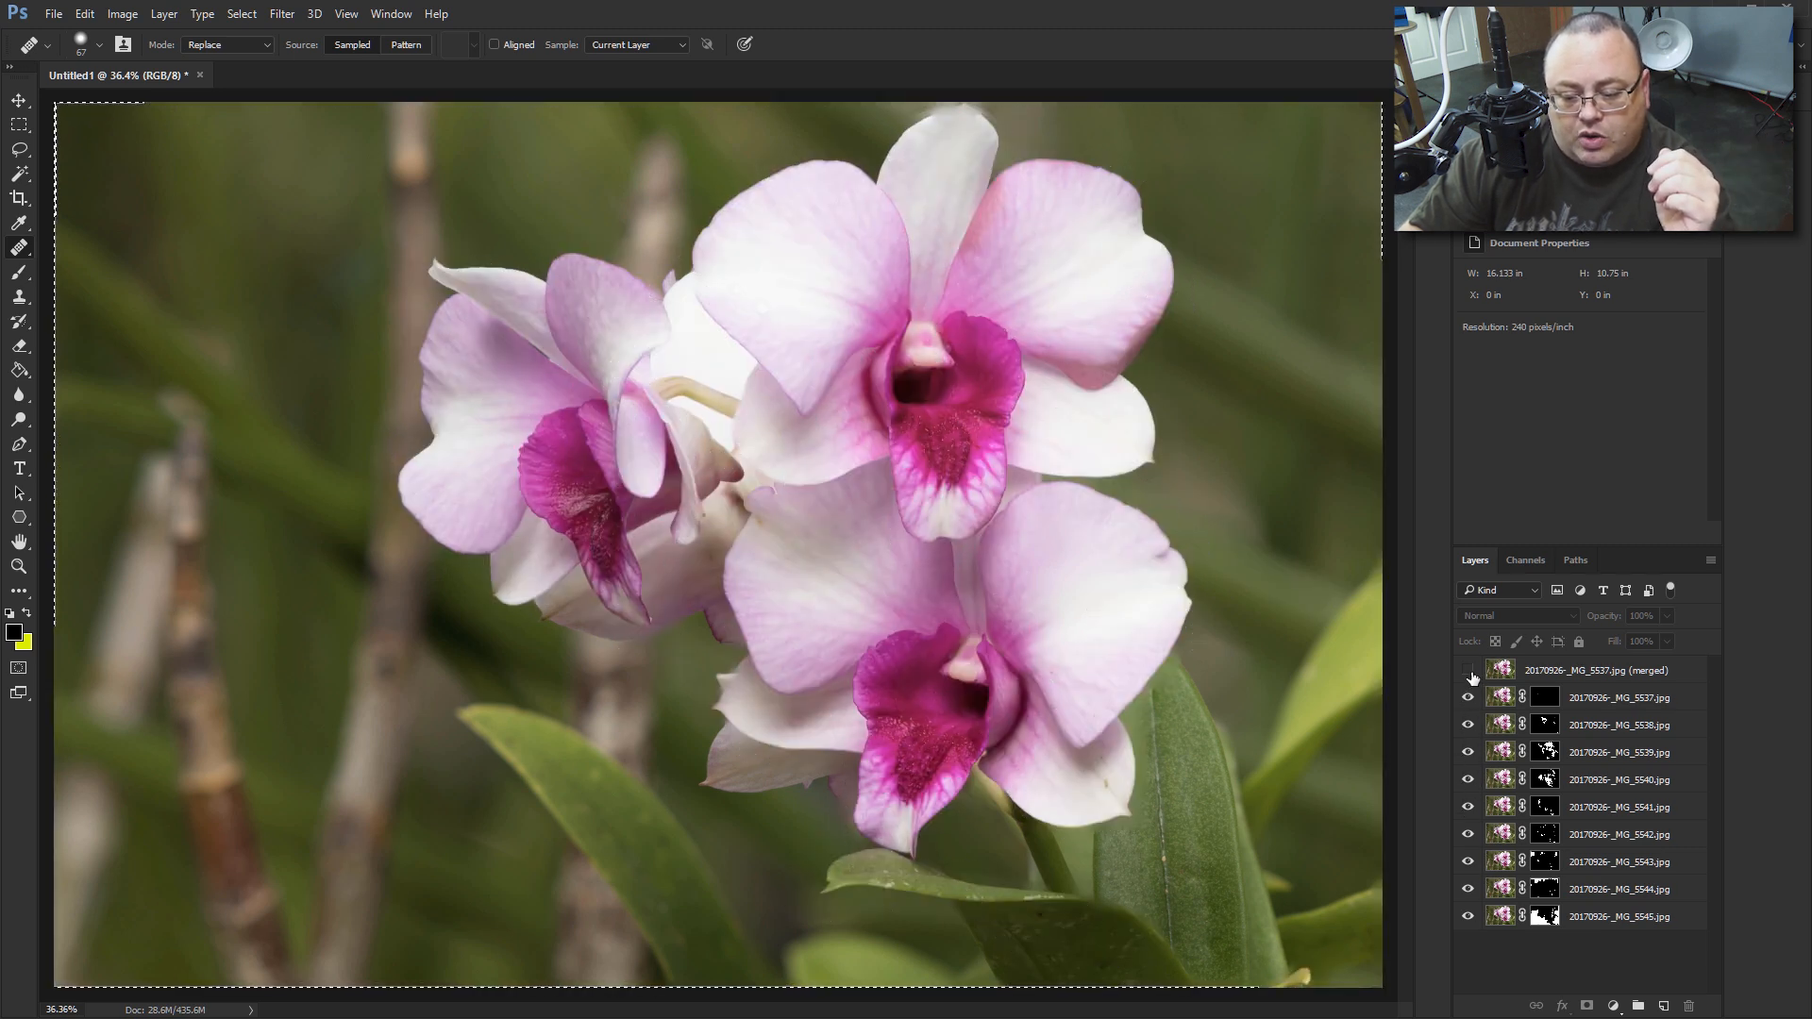